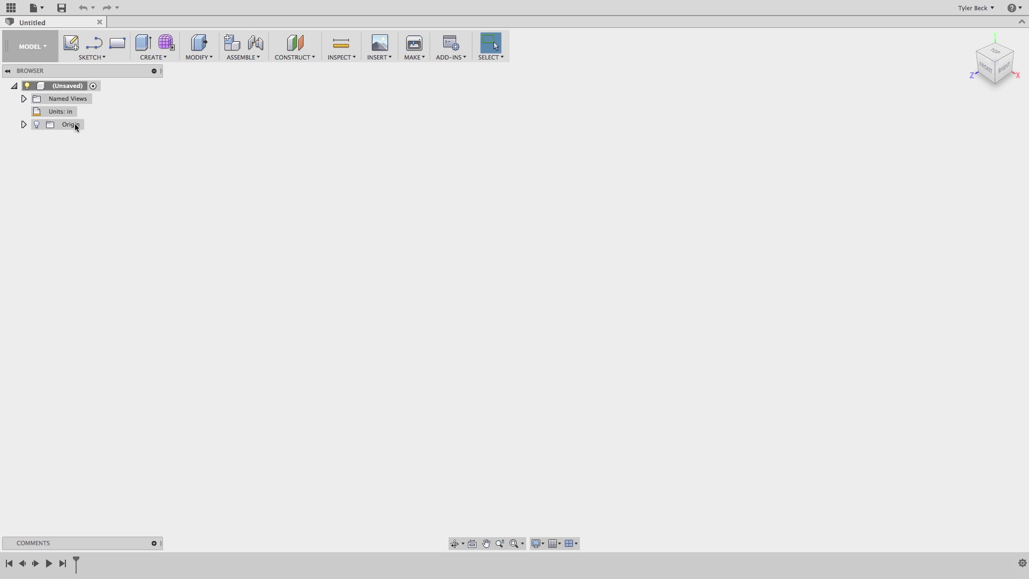
- Save the new design under the name 'Frame Guide'
{"action": "left_click", "coordinate": [61, 8]}
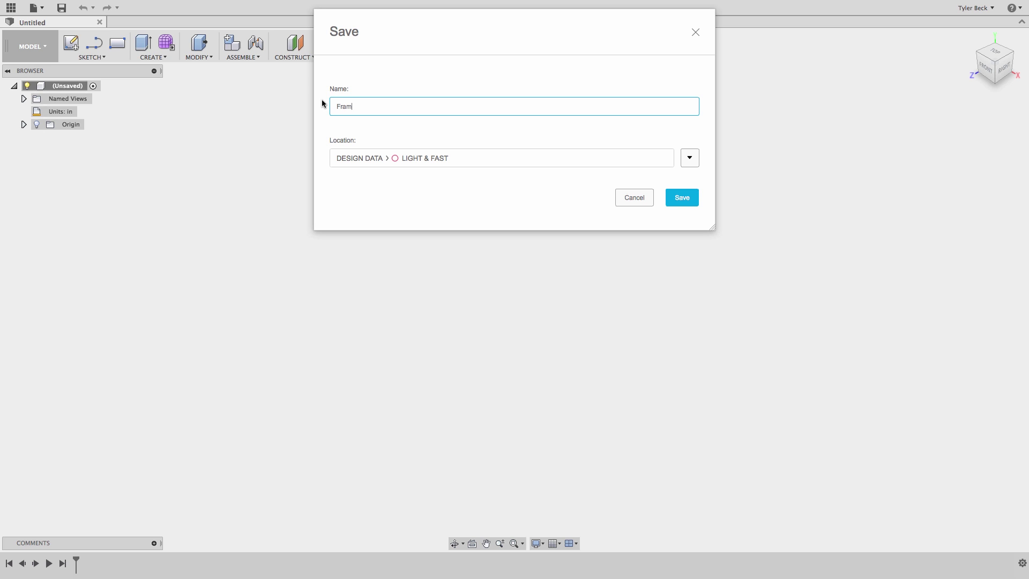
{"action": "type", "text": "Frame Guide"}
{"action": "key", "text": "Return"}
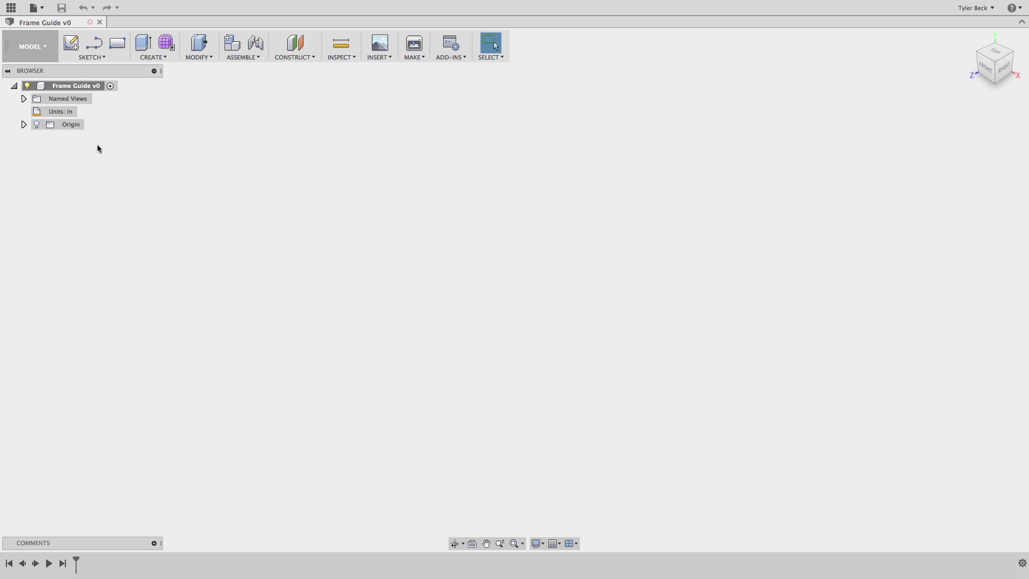
- Show the origin and start a new sketch on the XY plane
{"action": "left_click", "coordinate": [38, 125]}
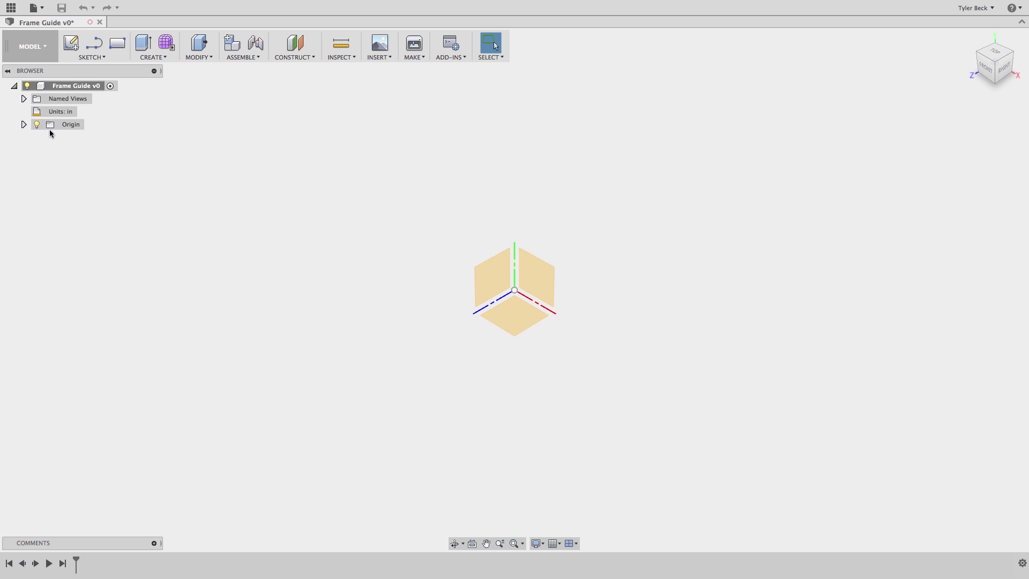
{"action": "left_click", "coordinate": [551, 283]}
{"action": "key", "text": "s"}
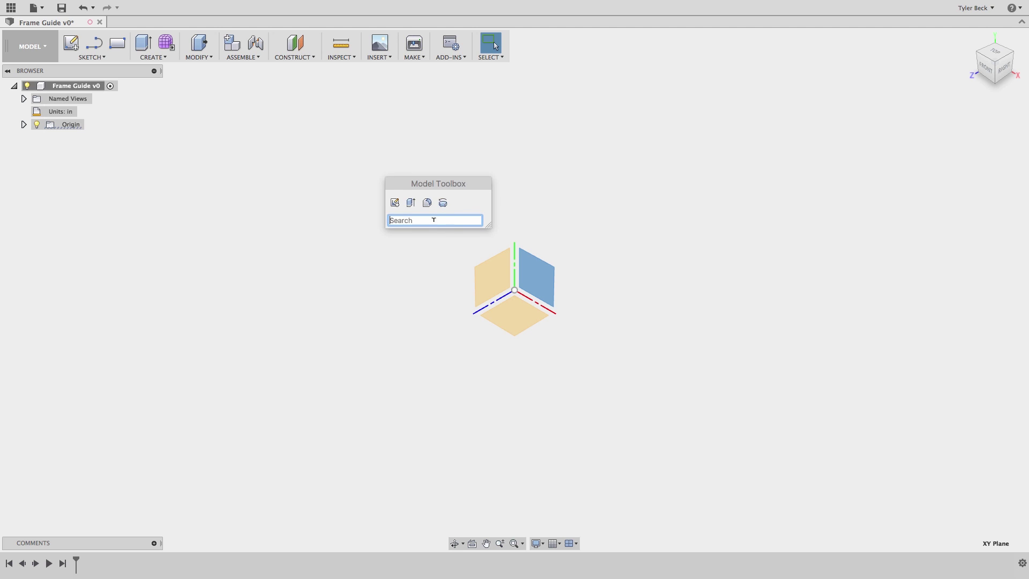
{"action": "left_click", "coordinate": [394, 202]}
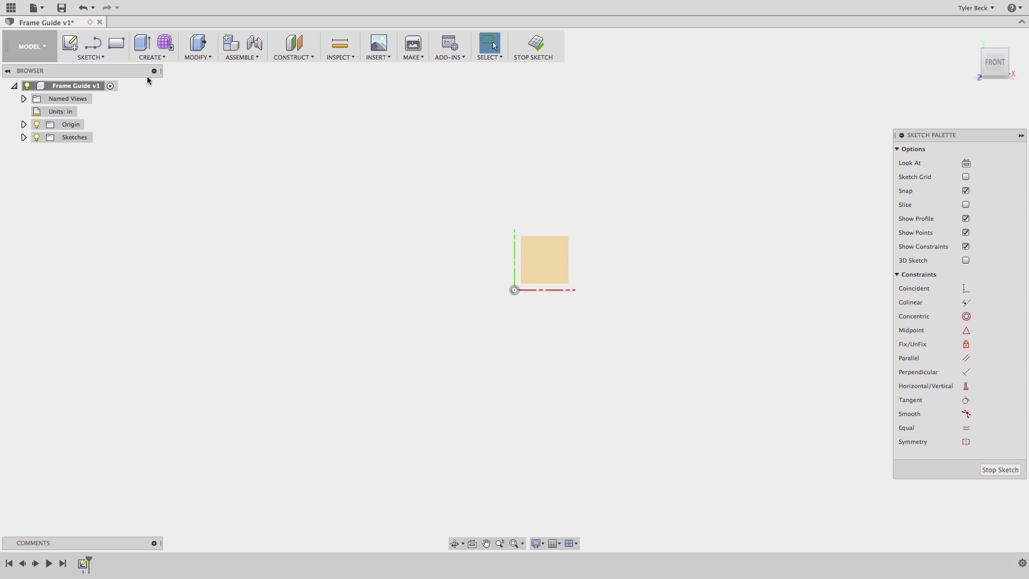
- Draw connected lines from the origin for the base, right upright and inner ledge
{"action": "left_click", "coordinate": [92, 48]}
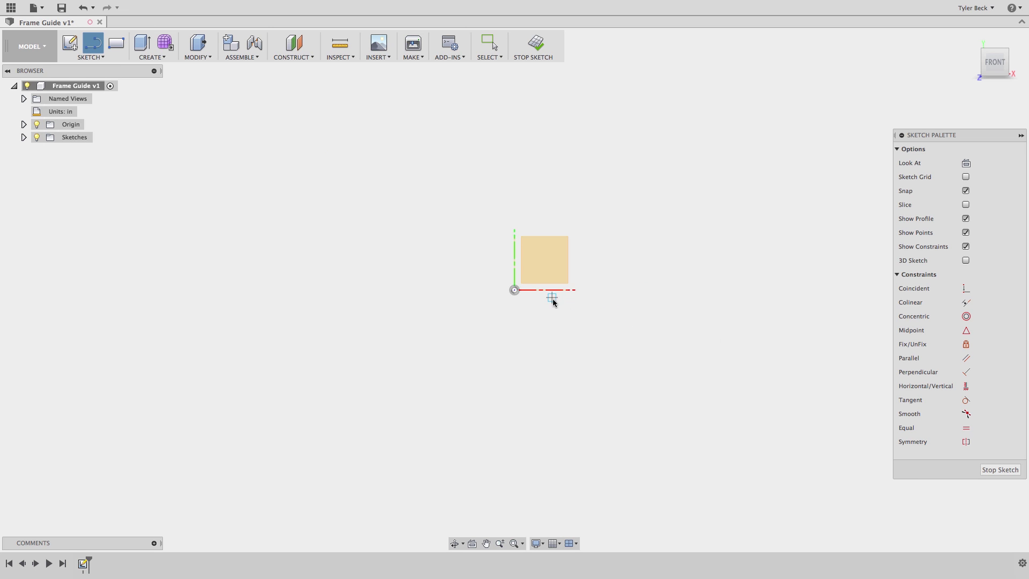
{"action": "left_click", "coordinate": [514, 289]}
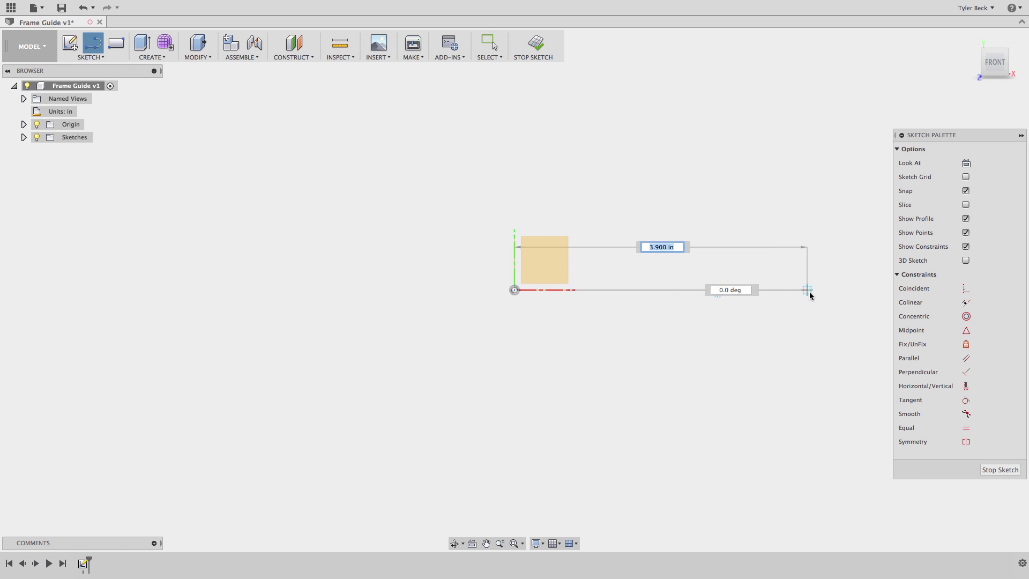
{"action": "left_click", "coordinate": [807, 290]}
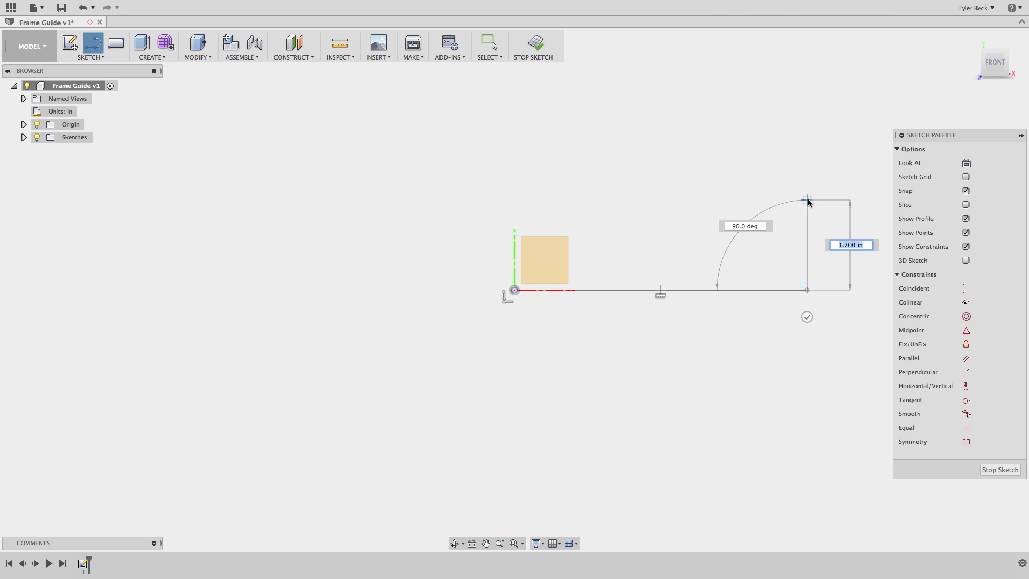
{"action": "left_click", "coordinate": [808, 200]}
{"action": "left_click", "coordinate": [776, 201]}
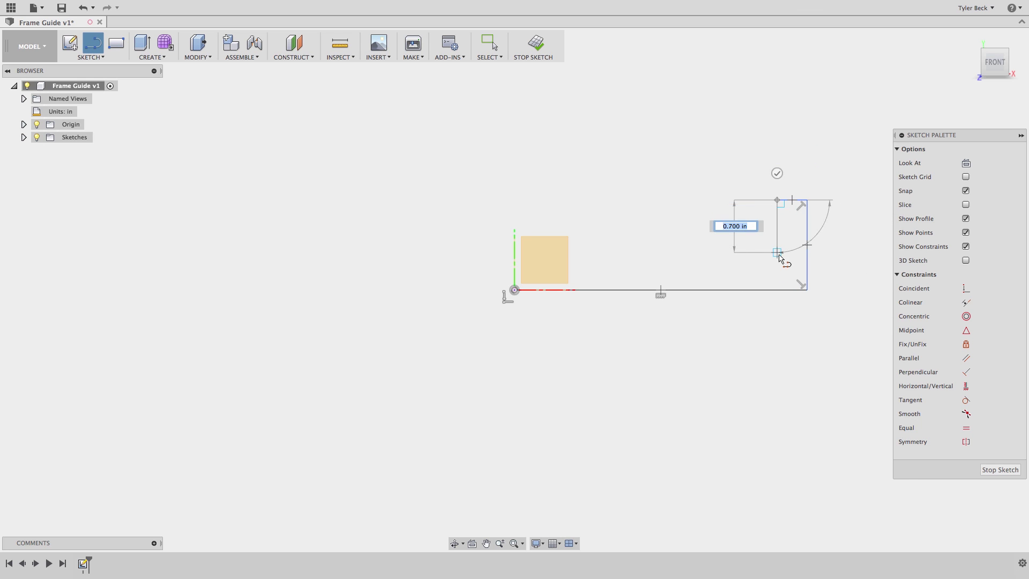
{"action": "left_click", "coordinate": [777, 252]}
- Add a three-point arc left of the ledge to form the bump
{"action": "right_click", "coordinate": [664, 275]}
{"action": "left_click", "coordinate": [537, 266]}
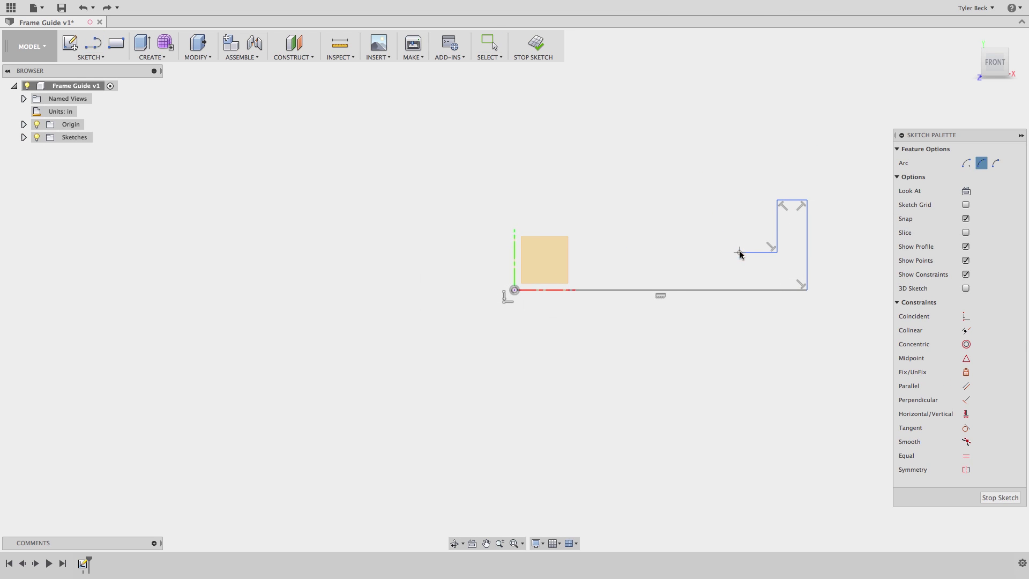
{"action": "left_click", "coordinate": [739, 252]}
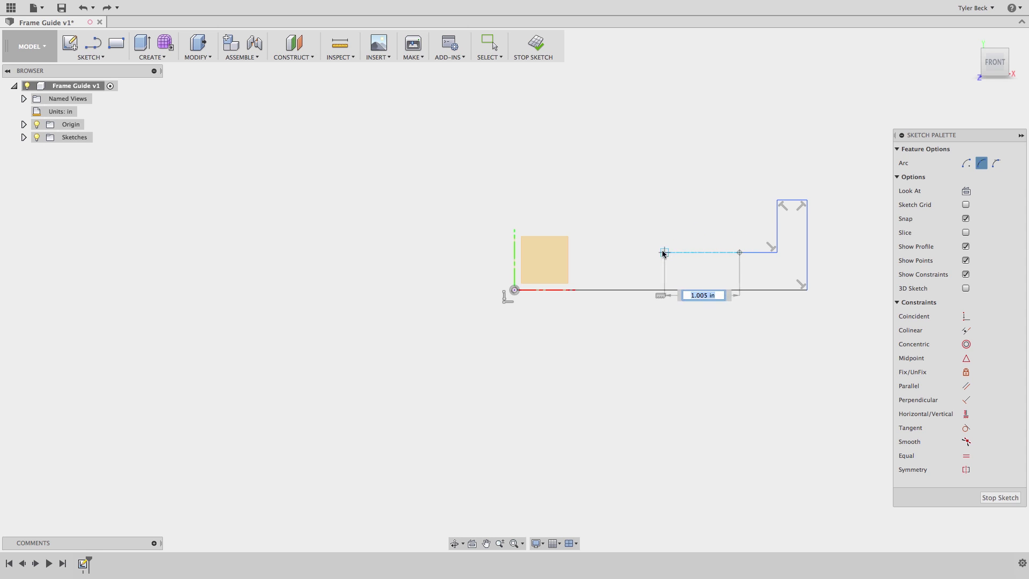
{"action": "left_click", "coordinate": [634, 252]}
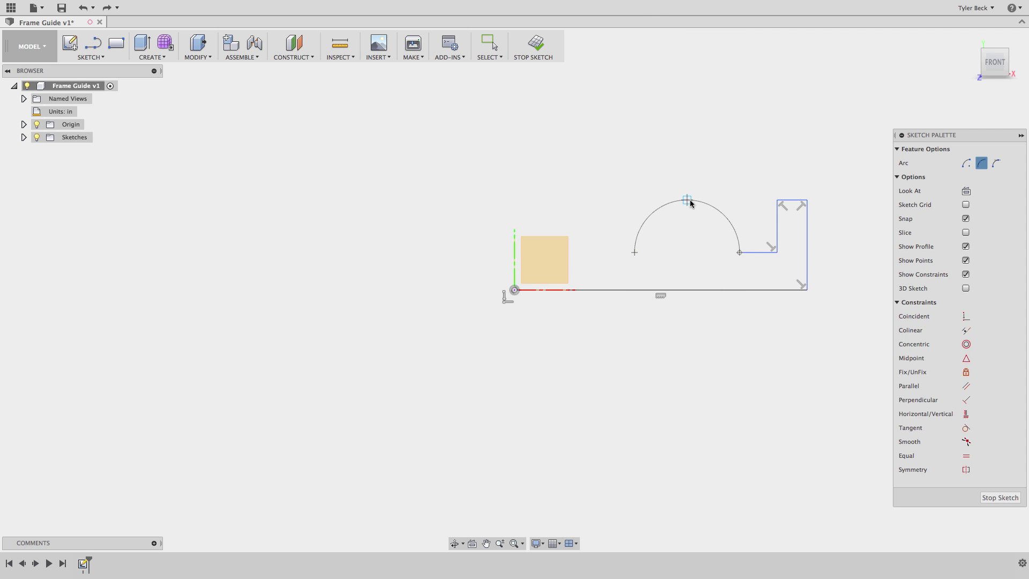
{"action": "left_click", "coordinate": [689, 234]}
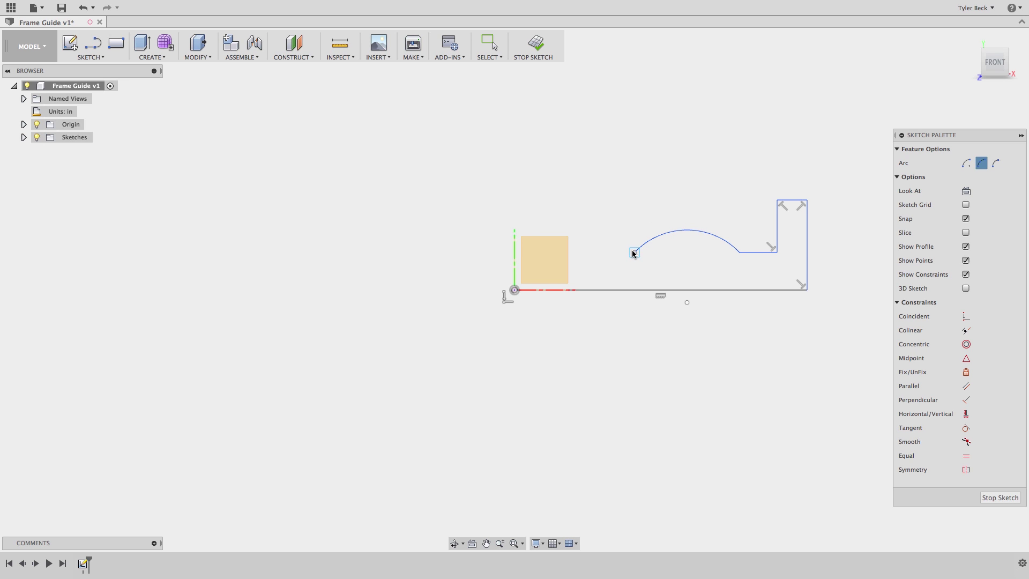
- Close the profile with a line from the arc's left end to the Y axis
{"action": "key", "text": "s"}
{"action": "left_click", "coordinate": [644, 272]}
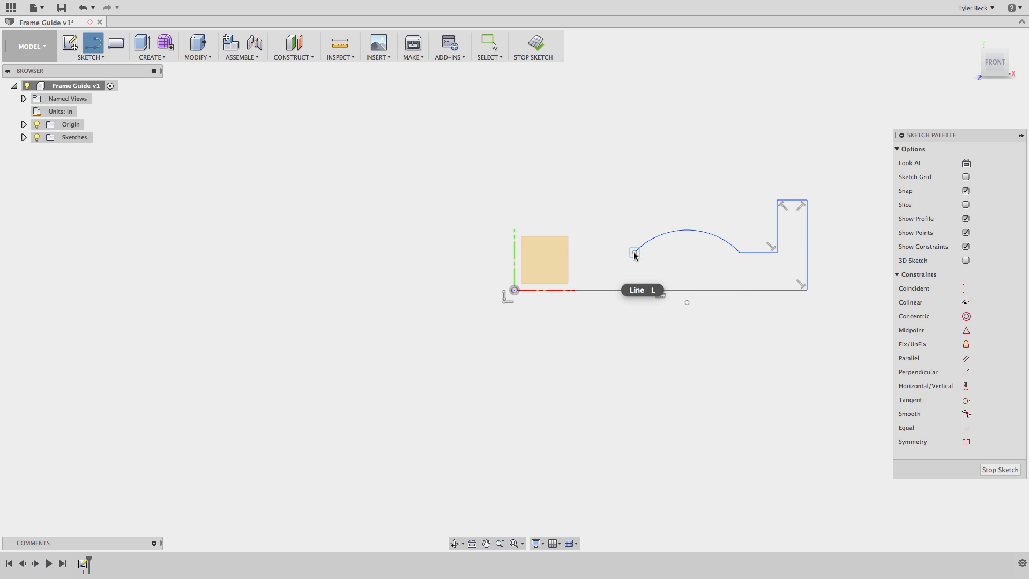
{"action": "left_click", "coordinate": [634, 251]}
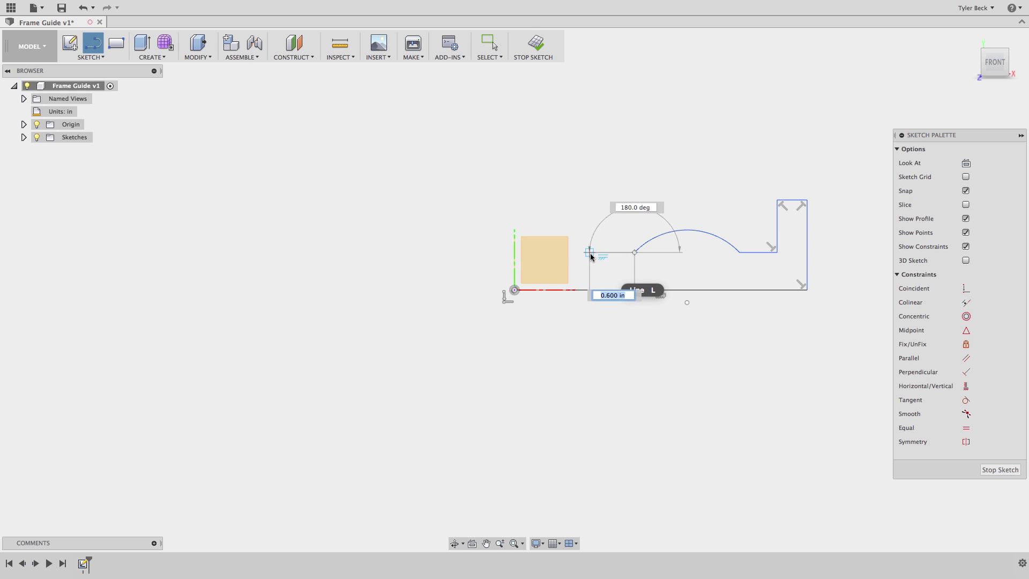
{"action": "left_click", "coordinate": [515, 252]}
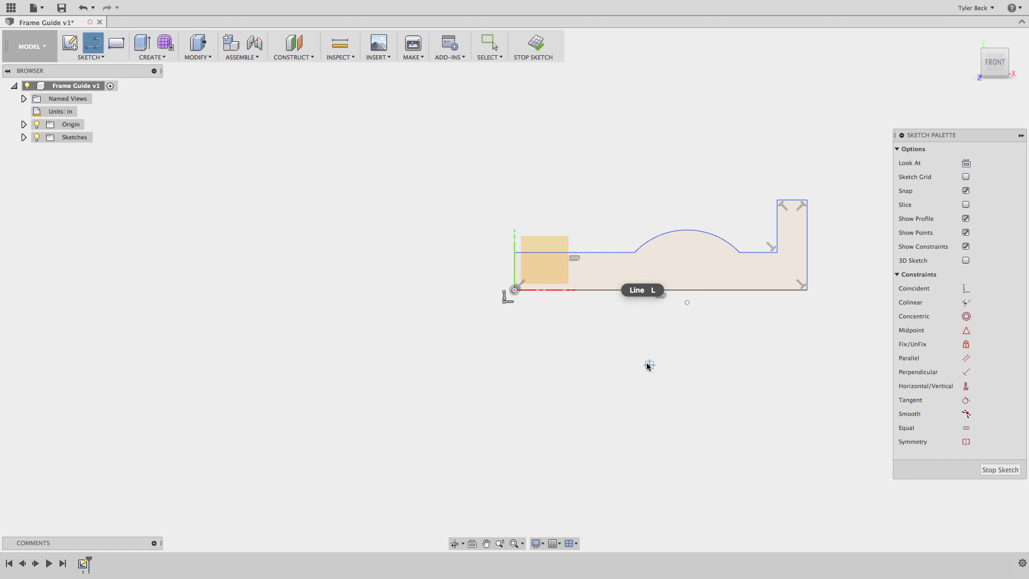
{"action": "key", "text": "Escape"}
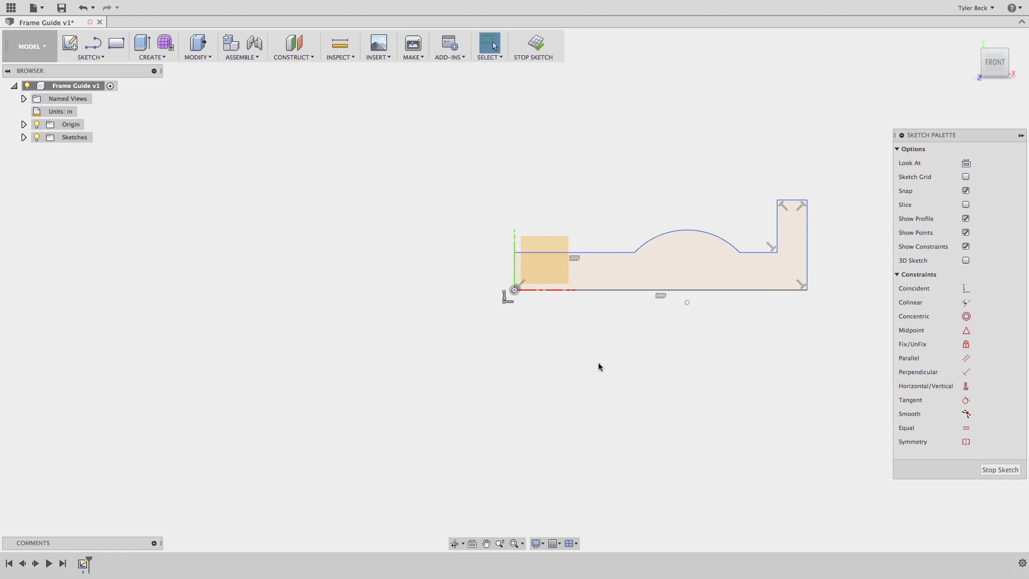
{"action": "key", "text": "s"}
- Change the design's units to millimetres
{"action": "left_click", "coordinate": [84, 112]}
{"action": "left_click", "coordinate": [982, 149]}
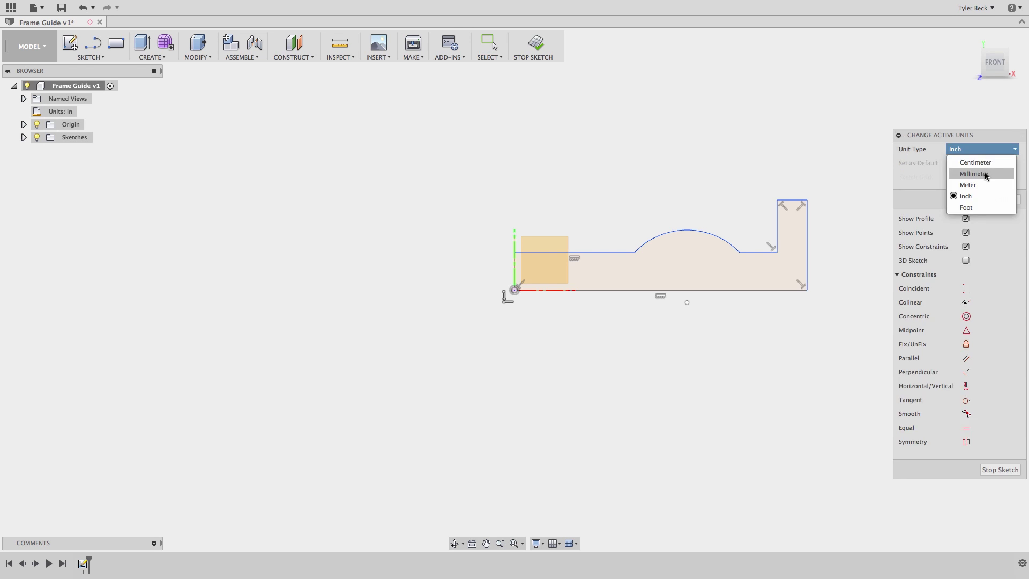
{"action": "left_click", "coordinate": [981, 161]}
{"action": "left_click", "coordinate": [969, 191]}
- Dimension the profile's overall length to 107 mm and height to 41 mm
{"action": "key", "text": "s"}
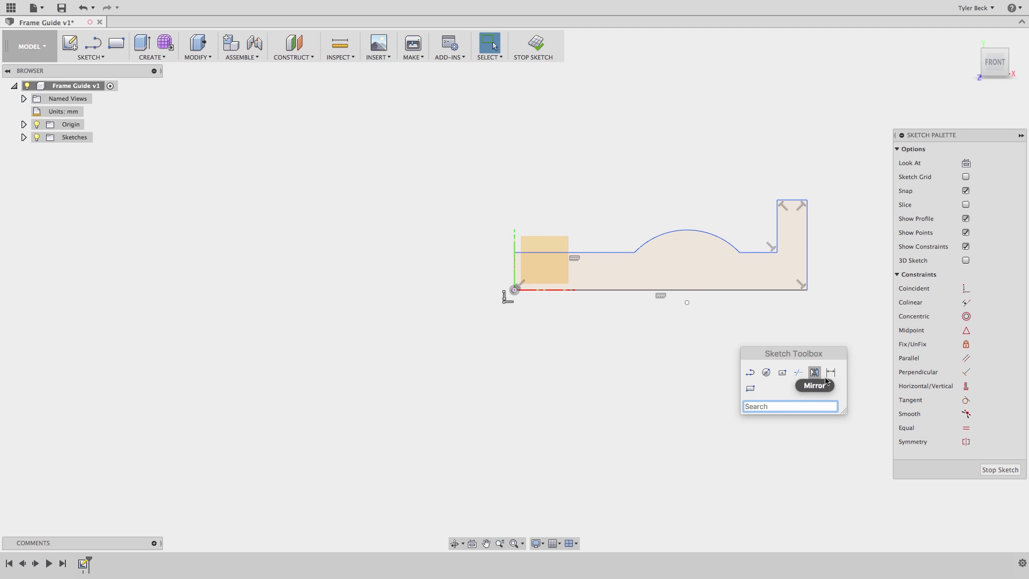
{"action": "left_click", "coordinate": [815, 368]}
{"action": "left_click", "coordinate": [717, 290]}
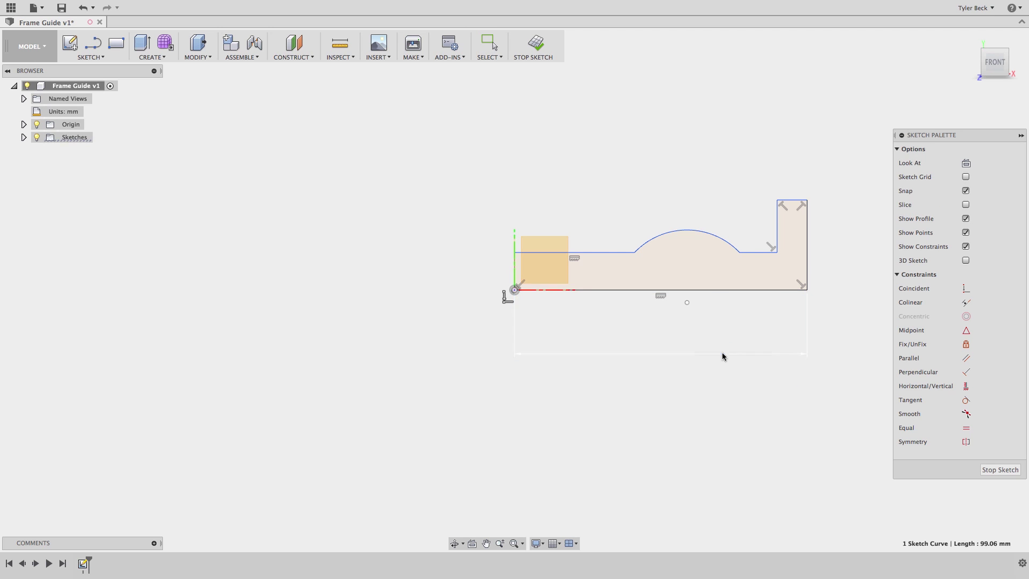
{"action": "left_click", "coordinate": [722, 352]}
{"action": "type", "text": "1"}
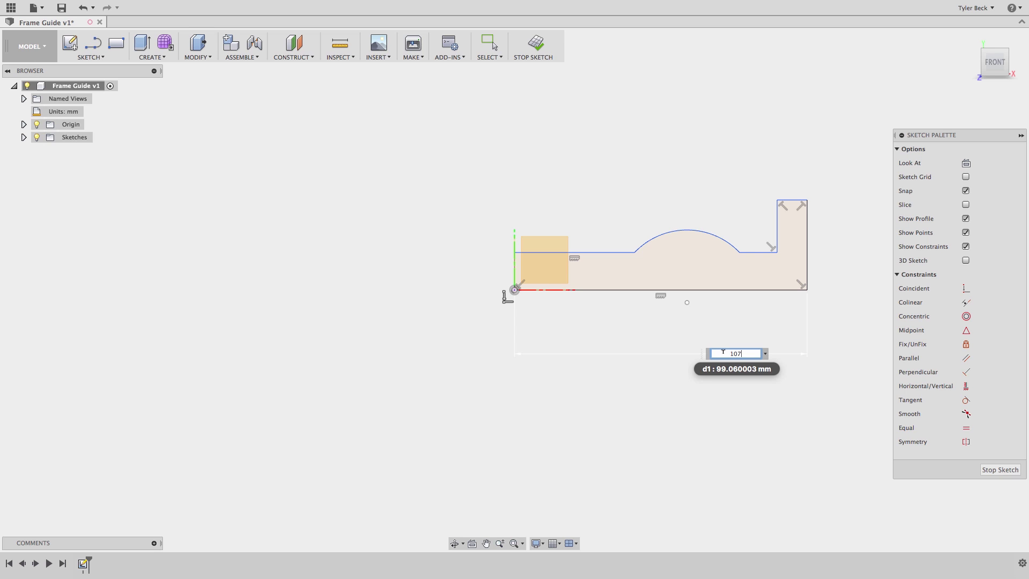
{"action": "type", "text": "07"}
{"action": "key", "text": "Return"}
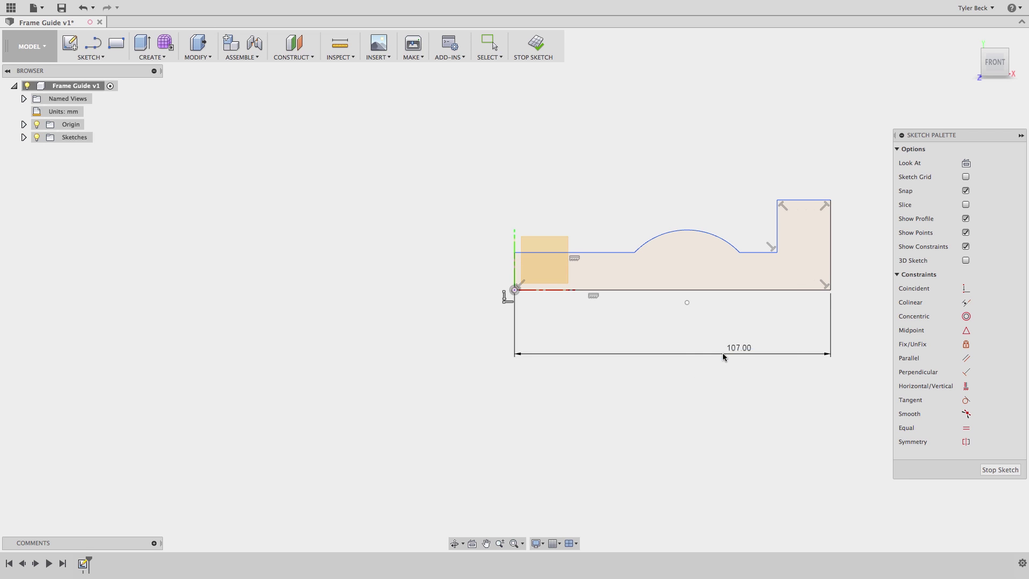
{"action": "left_click", "coordinate": [830, 259]}
{"action": "left_click", "coordinate": [854, 267]}
{"action": "type", "text": "41"}
{"action": "key", "text": "Return"}
- Dimension the left base height to 11 mm
{"action": "left_click", "coordinate": [541, 252]}
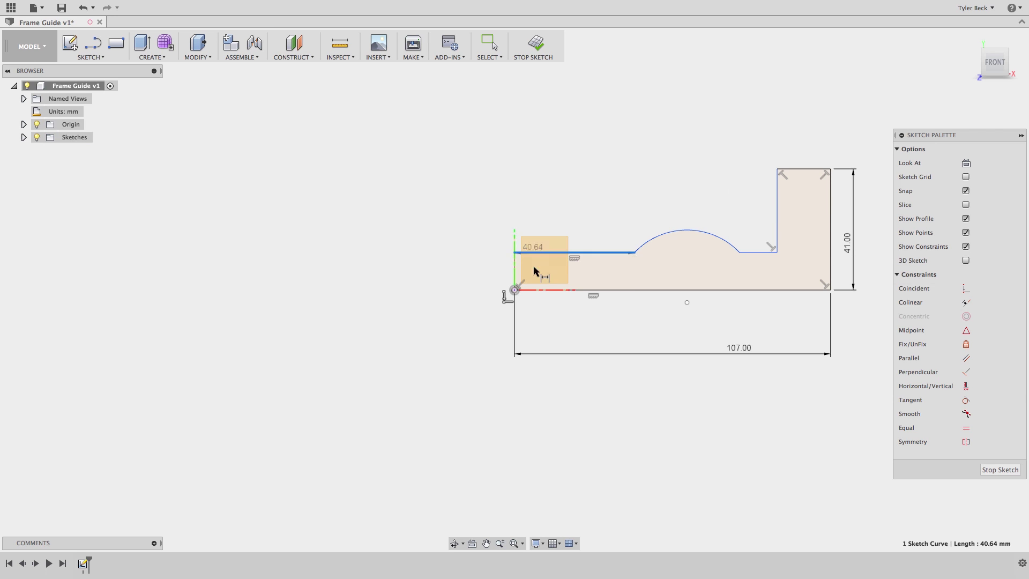
{"action": "left_click", "coordinate": [455, 268]}
{"action": "type", "text": "41"}
{"action": "key", "text": "BackSpace"}
{"action": "key", "text": "BackSpace"}
{"action": "type", "text": "11"}
{"action": "key", "text": "Return"}
{"action": "key", "text": "Escape"}
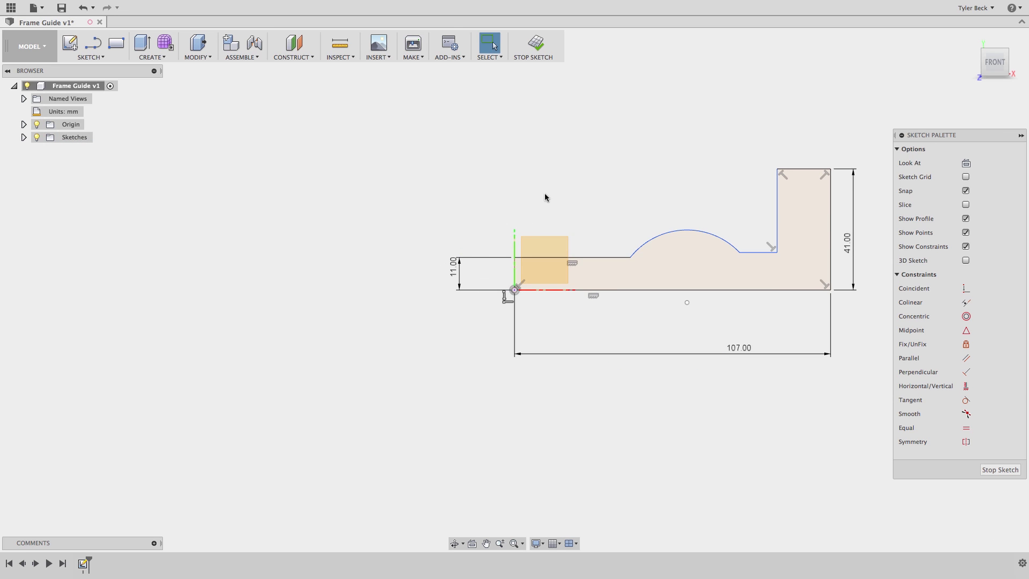
- Set the arch radius to R30
{"action": "type", "text": "sd"}
{"action": "key", "text": "Return"}
{"action": "left_click", "coordinate": [687, 231]}
{"action": "left_click", "coordinate": [645, 172]}
{"action": "type", "text": "30"}
{"action": "key", "text": "Return"}
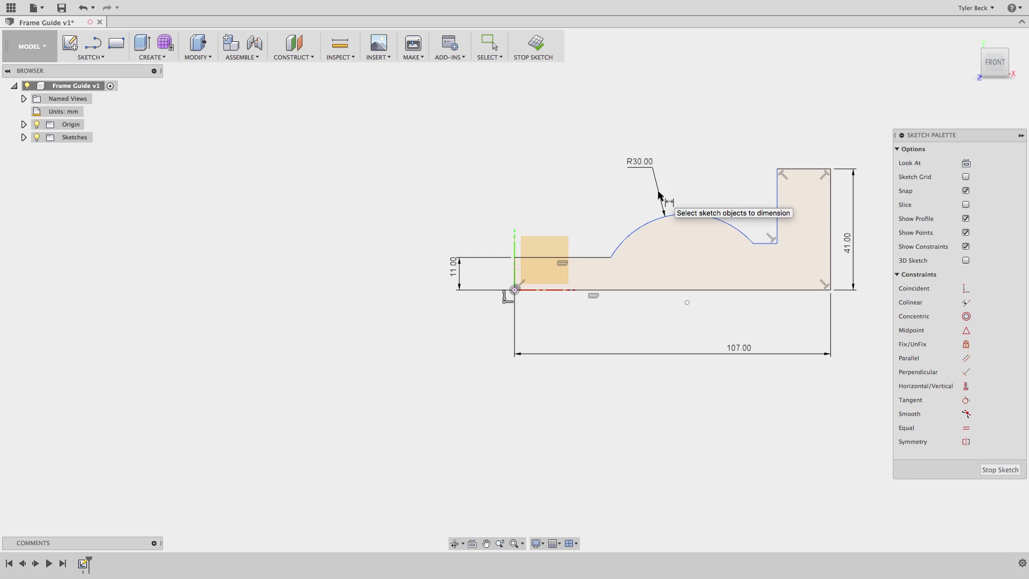
{"action": "key", "text": "Escape"}
- Make the short ledge line collinear with the base's top line
{"action": "left_click", "coordinate": [764, 242]}
{"action": "left_click", "coordinate": [563, 257]}
{"action": "left_click", "coordinate": [966, 324]}
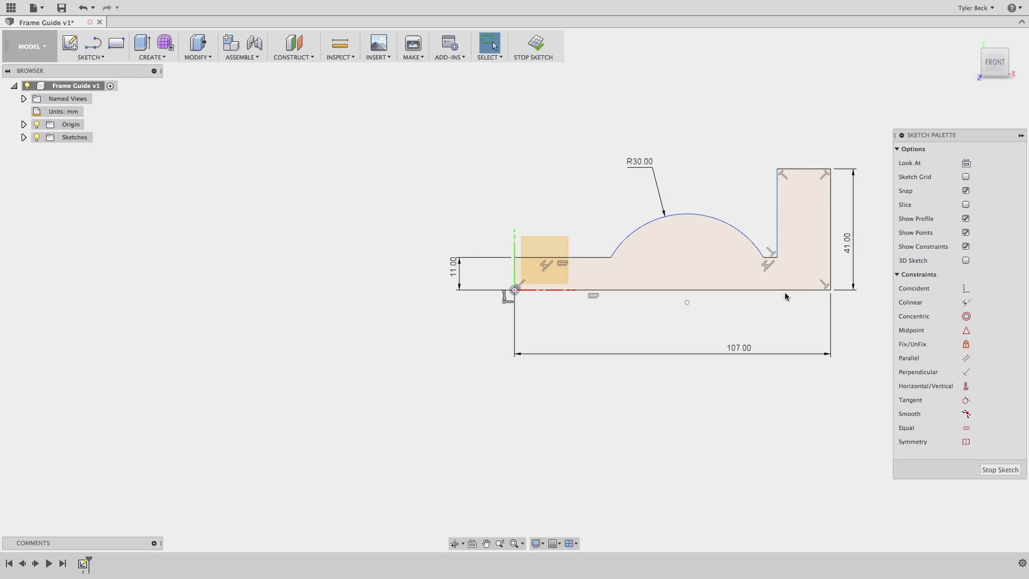
- Dimension the upright's top width to 11 mm
{"action": "key", "text": "d"}
{"action": "left_click", "coordinate": [804, 169]}
{"action": "left_click", "coordinate": [801, 140]}
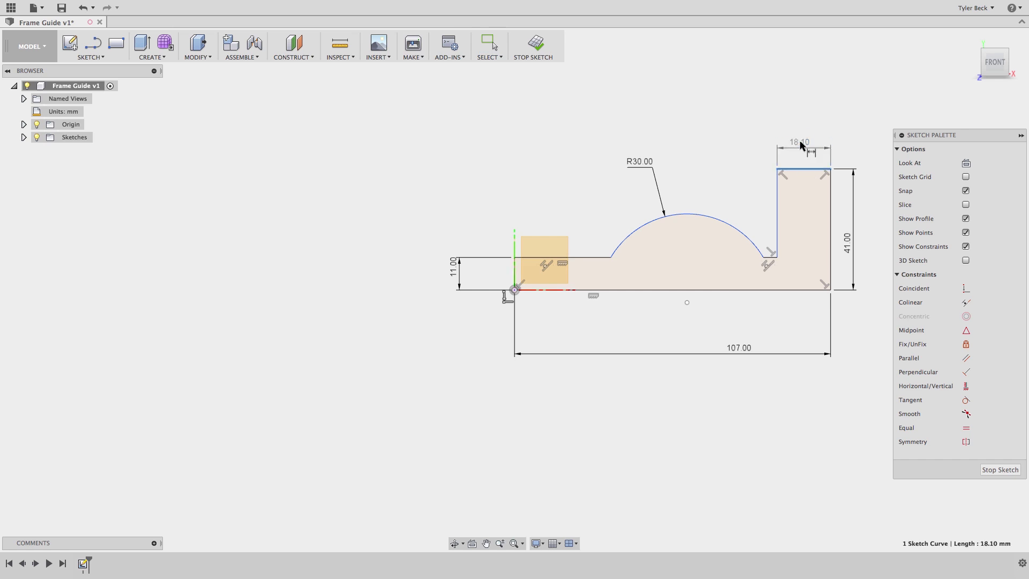
{"action": "type", "text": "11"}
{"action": "key", "text": "Return"}
{"action": "key", "text": "Escape"}
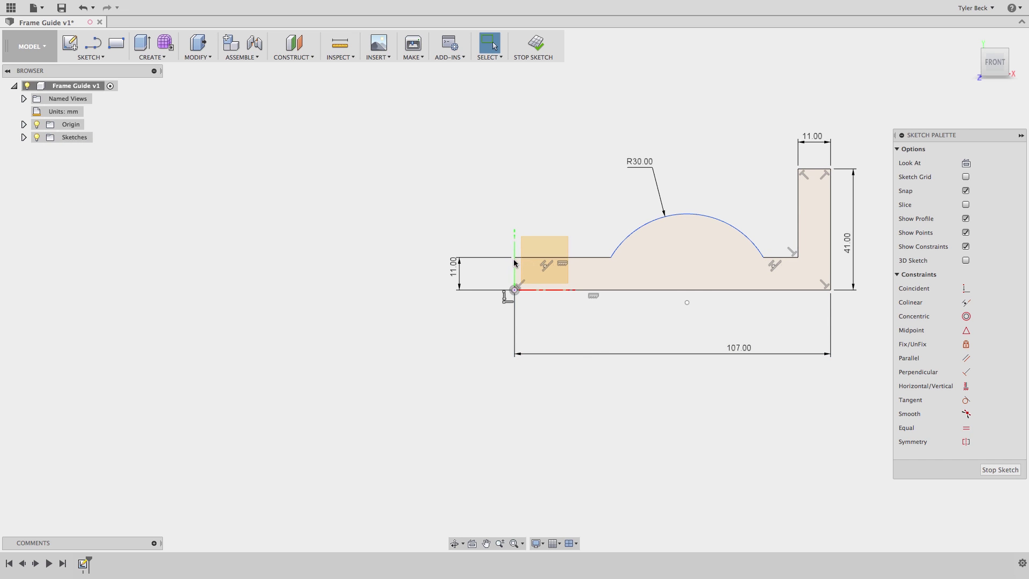
{"action": "left_click", "coordinate": [516, 261]}
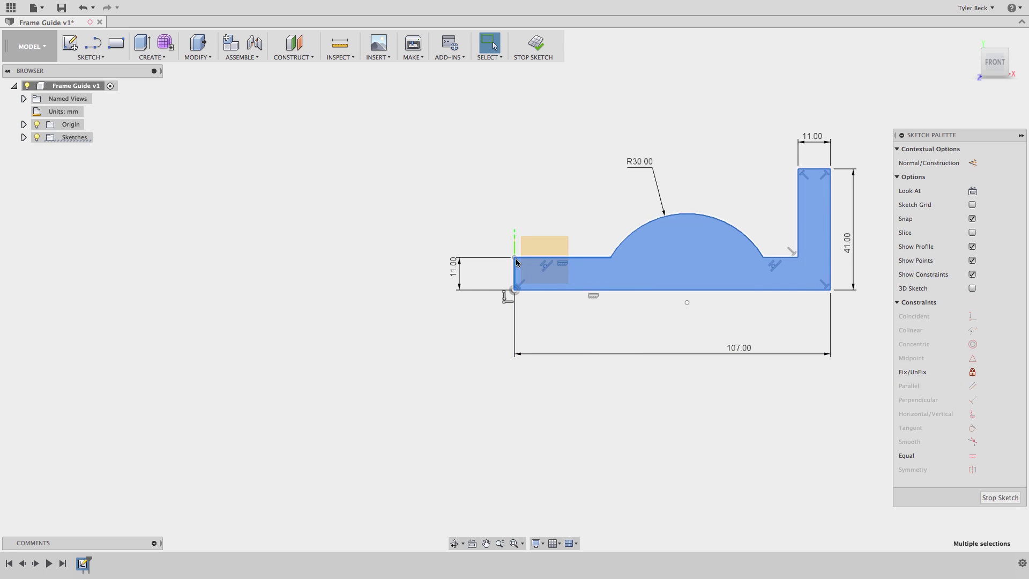
- Slide the arch left, then add and delete a 53.50 mm driven dimension to the right edge
{"action": "left_click", "coordinate": [495, 188]}
{"action": "mouse_move", "coordinate": [610, 259]}
{"action": "left_mouse_down"}
{"action": "mouse_move", "coordinate": [593, 259]}
{"action": "mouse_move", "coordinate": [666, 259]}
{"action": "mouse_move", "coordinate": [580, 257]}
{"action": "mouse_move", "coordinate": [596, 252]}
{"action": "mouse_move", "coordinate": [584, 235]}
{"action": "left_mouse_up"}
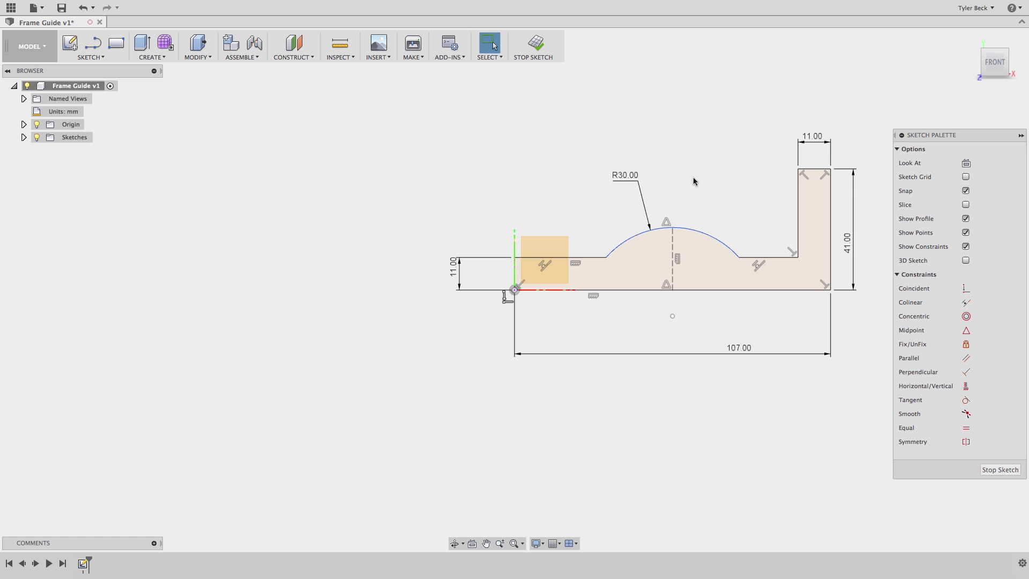
{"action": "key", "text": "s"}
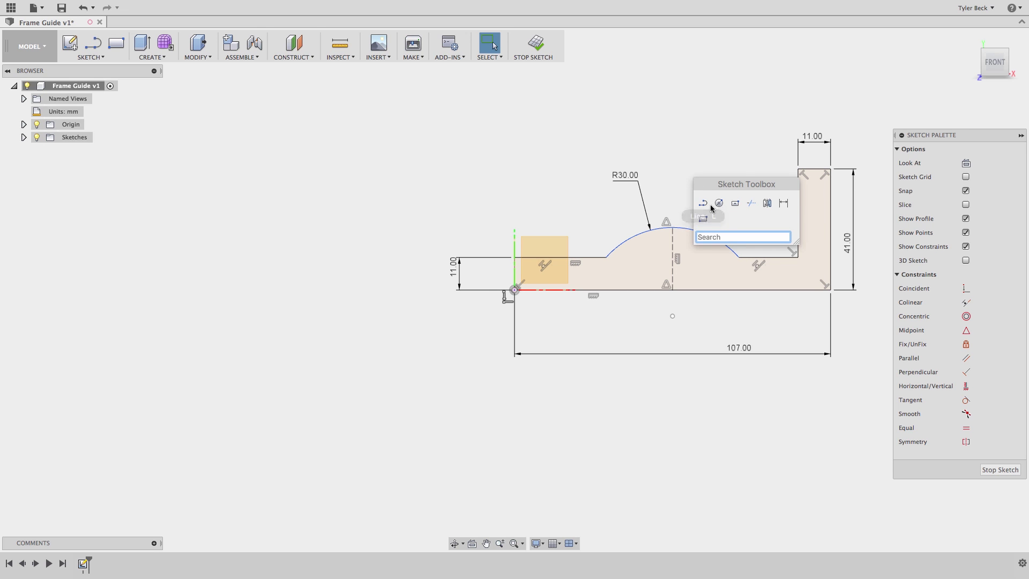
{"action": "left_click", "coordinate": [783, 203]}
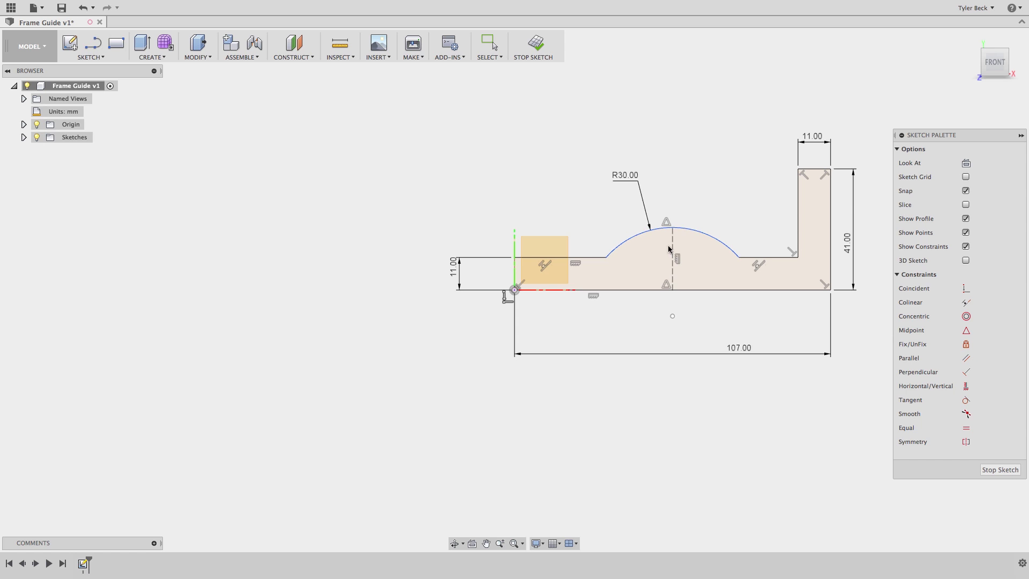
{"action": "left_click", "coordinate": [673, 279]}
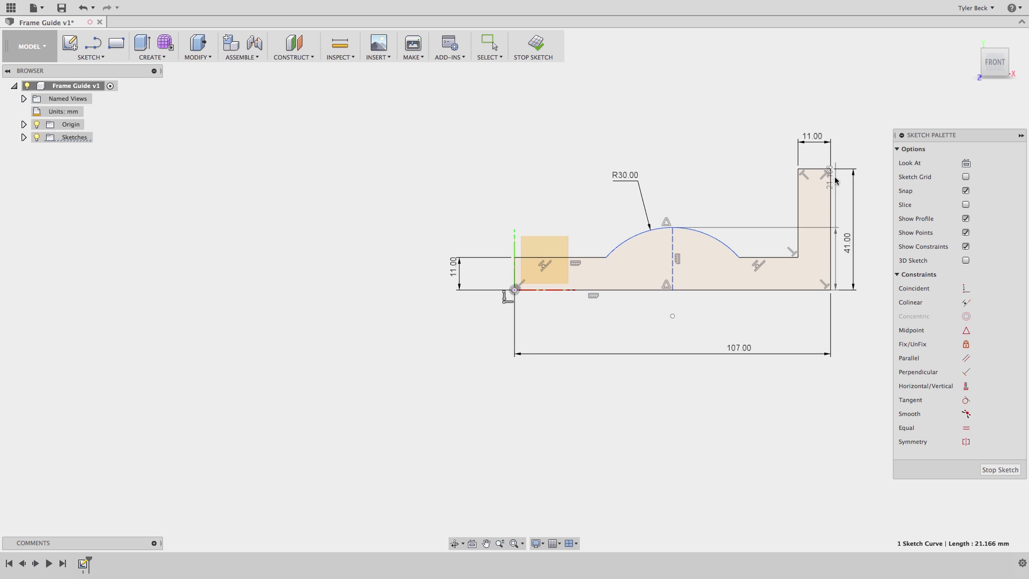
{"action": "left_click", "coordinate": [830, 225]}
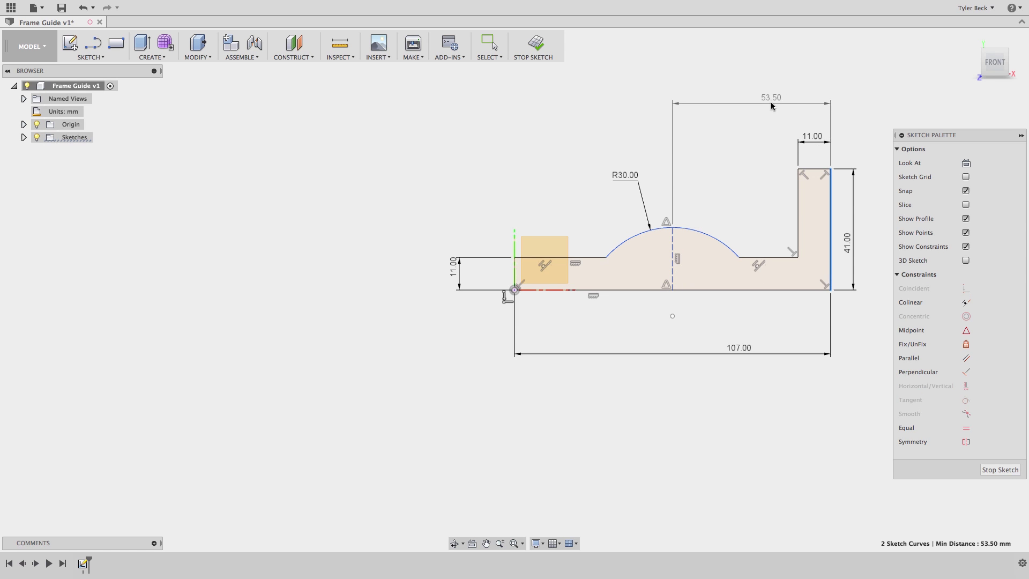
{"action": "left_click", "coordinate": [770, 102]}
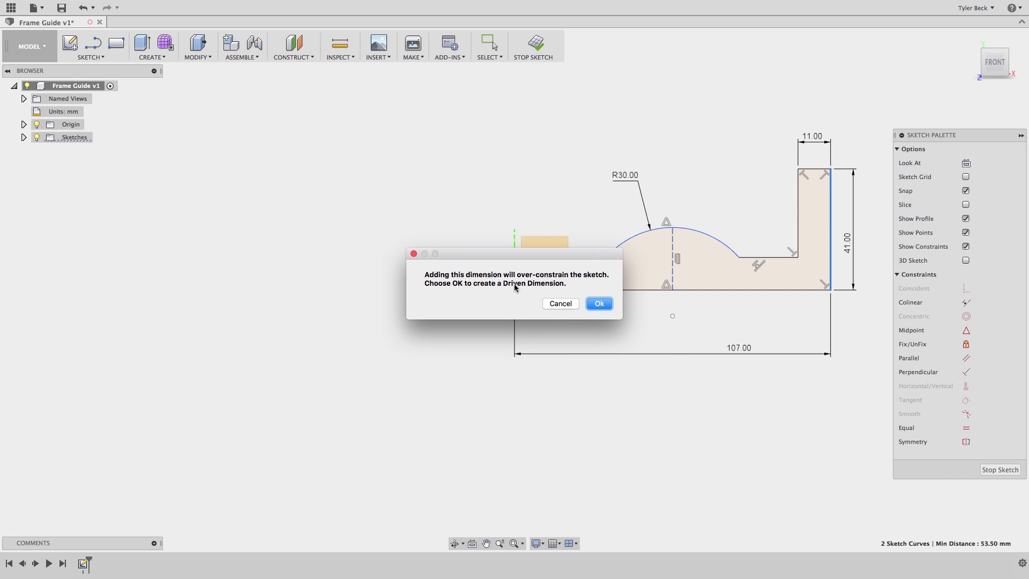
{"action": "left_click", "coordinate": [597, 304]}
{"action": "left_click", "coordinate": [596, 303]}
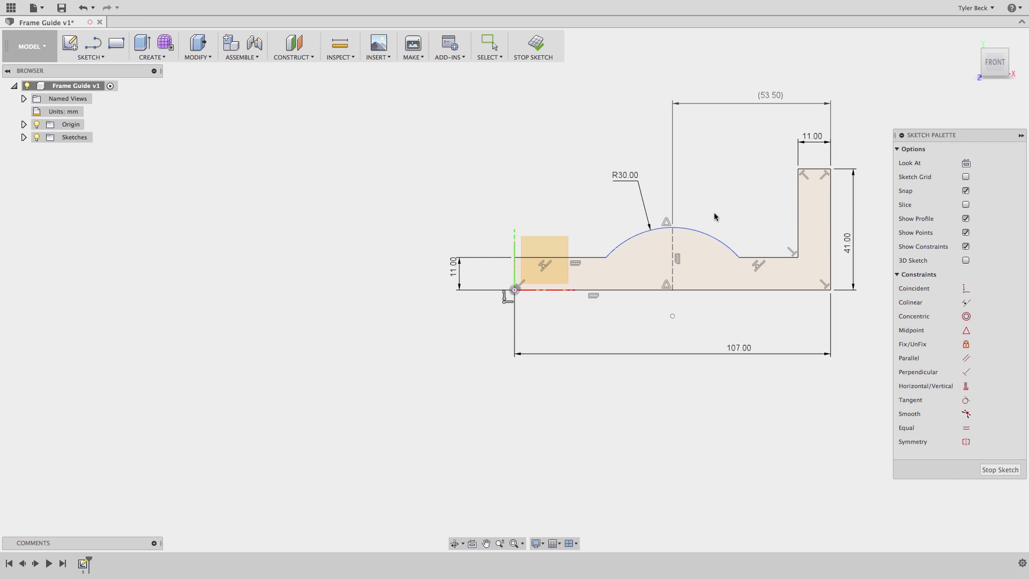
{"action": "key", "text": "Escape"}
{"action": "left_click", "coordinate": [767, 92]}
{"action": "key", "text": "Delete"}
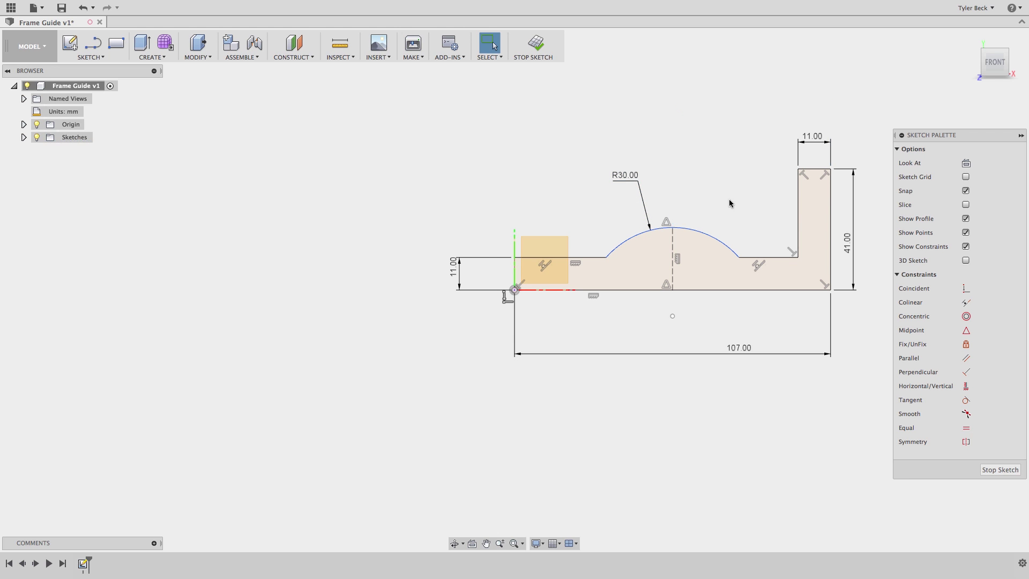
- Drag the arch into a tall bump with its centre on the bottom edge
{"action": "left_click_drag", "start_coordinate": [706, 235], "coordinate": [706, 225]}
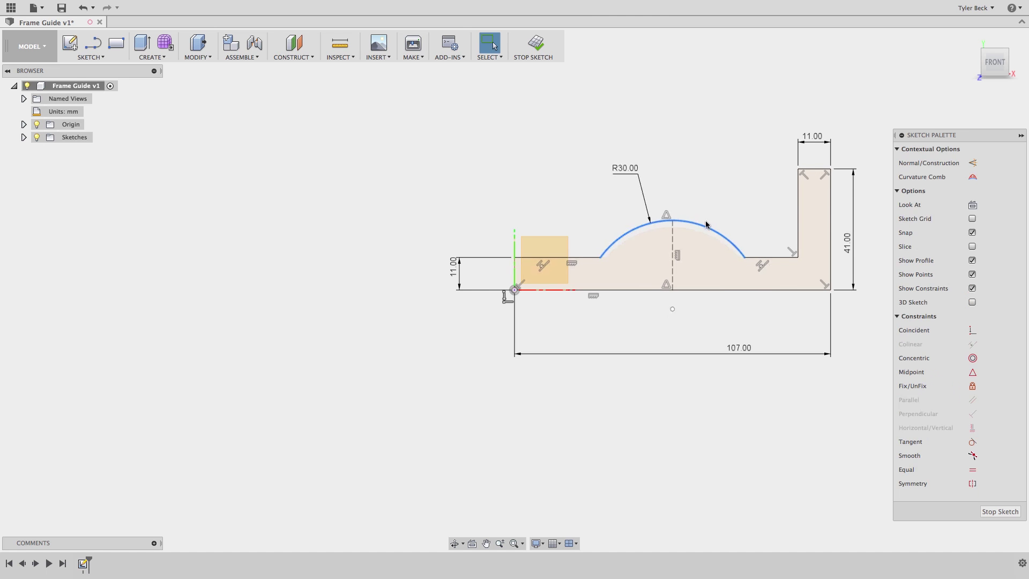
{"action": "key", "text": "ctrl+z"}
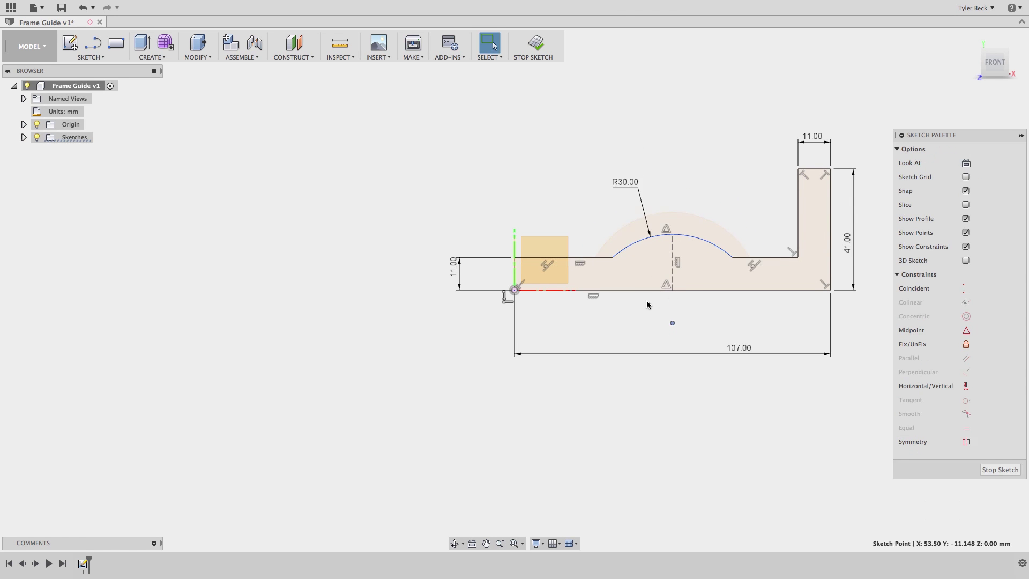
{"action": "left_click_drag", "start_coordinate": [646, 301], "coordinate": [739, 279]}
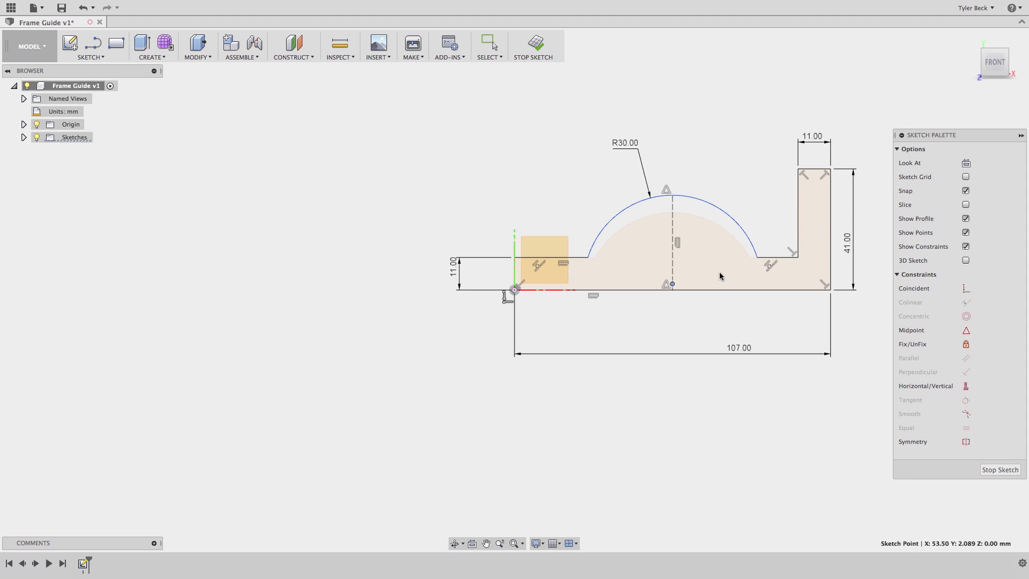
{"action": "mouse_move", "coordinate": [696, 201]}
{"action": "left_mouse_down"}
{"action": "mouse_move", "coordinate": [697, 238]}
{"action": "mouse_move", "coordinate": [702, 185]}
{"action": "mouse_move", "coordinate": [704, 207]}
{"action": "left_mouse_up"}
- Draw a circle at the arch centre and dimension it to 38.1 mm diameter
{"action": "key", "text": "c"}
{"action": "left_click", "coordinate": [673, 289]}
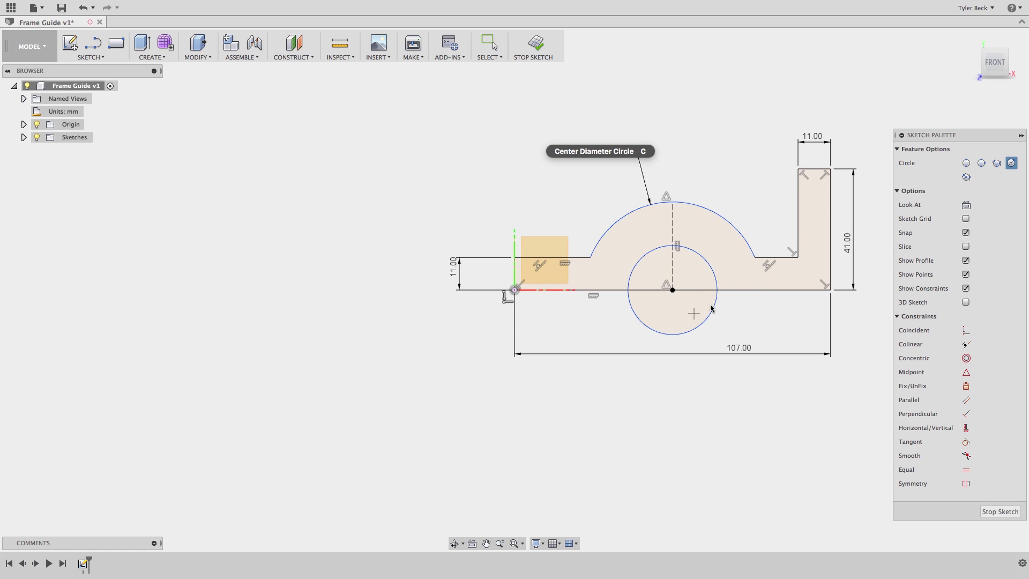
{"action": "left_click", "coordinate": [704, 261]}
{"action": "key", "text": "Escape"}
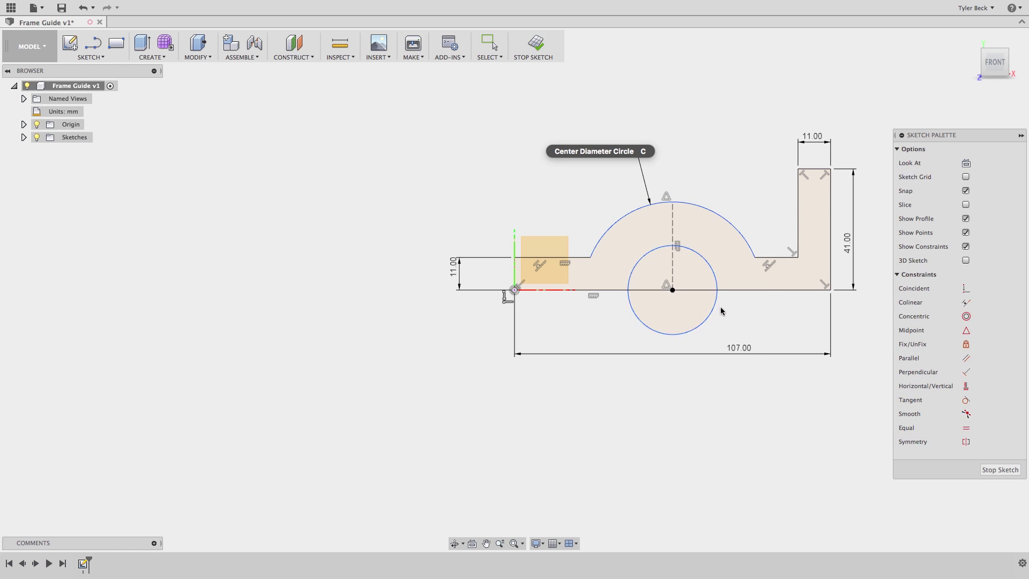
{"action": "key", "text": "s"}
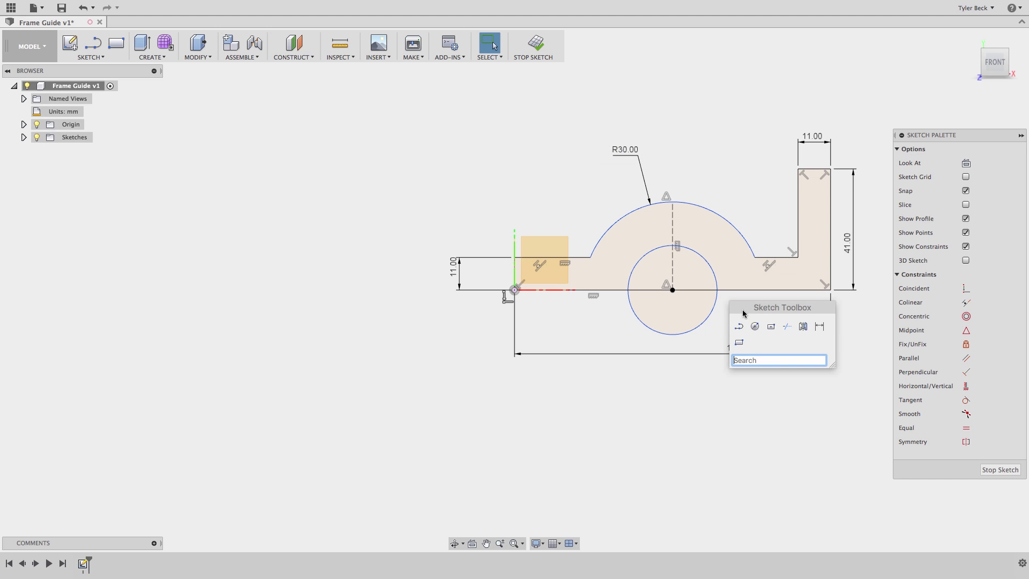
{"action": "left_click", "coordinate": [717, 276]}
{"action": "left_click", "coordinate": [735, 172]}
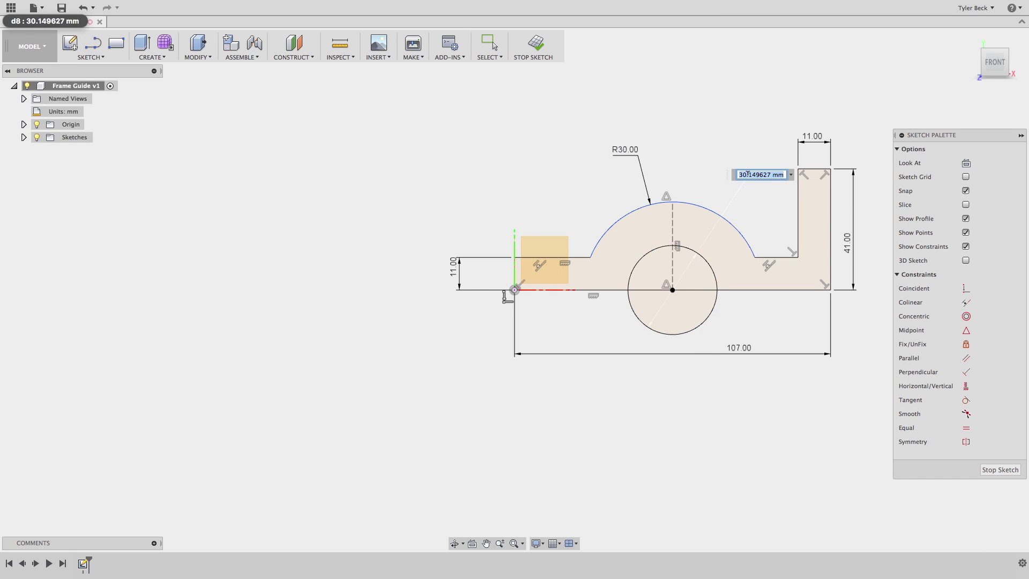
{"action": "type", "text": "38.1"}
{"action": "key", "text": "Return"}
{"action": "key", "text": "Escape"}
{"action": "left_click", "coordinate": [685, 240]}
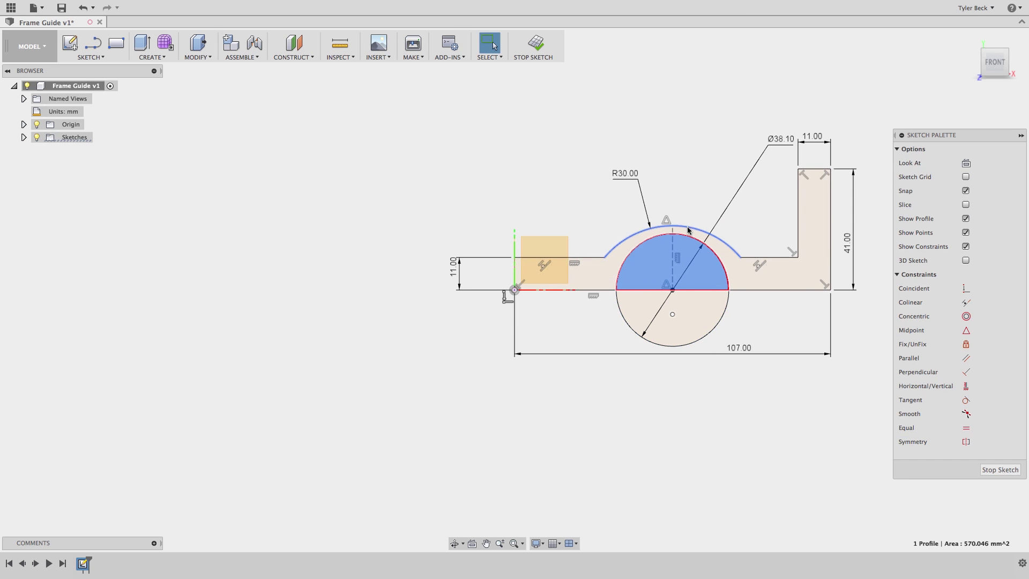
{"action": "key", "text": "Escape"}
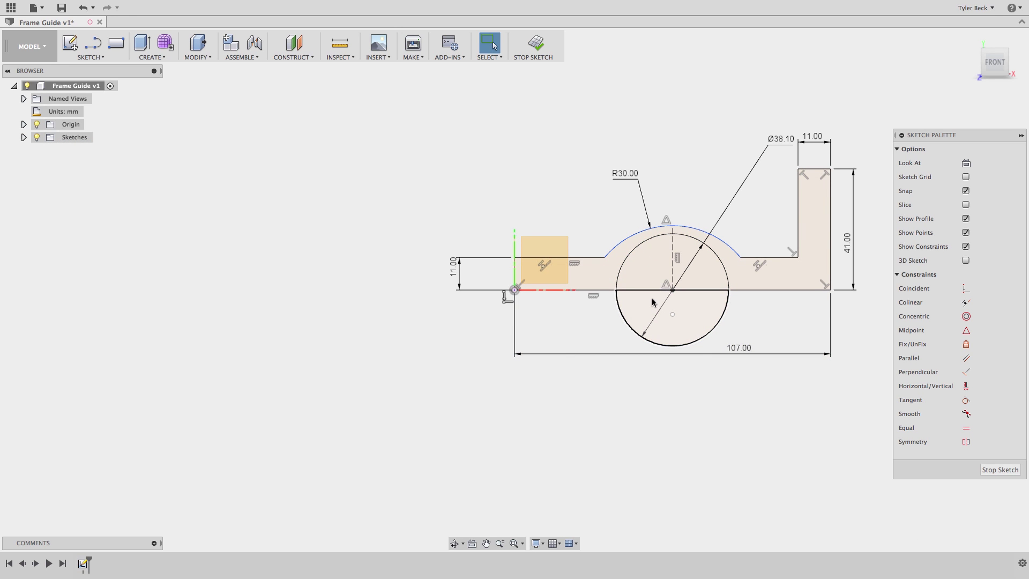
- Make the R30 arch concentric with the Ø38.10 circle and move its label aside
{"action": "left_click", "coordinate": [686, 228]}
{"action": "left_click", "coordinate": [692, 240], "text": "shift"}
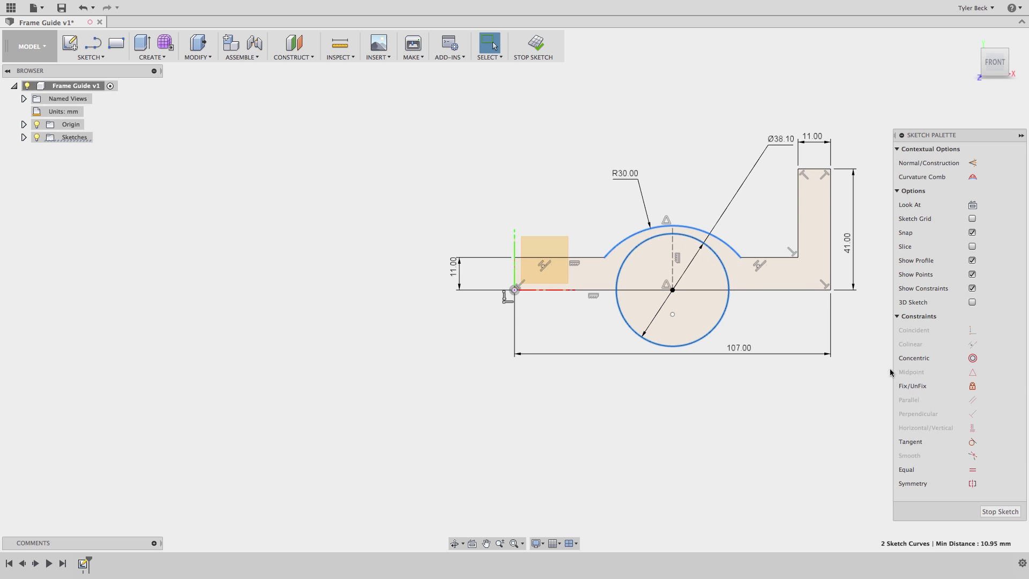
{"action": "left_click", "coordinate": [971, 358]}
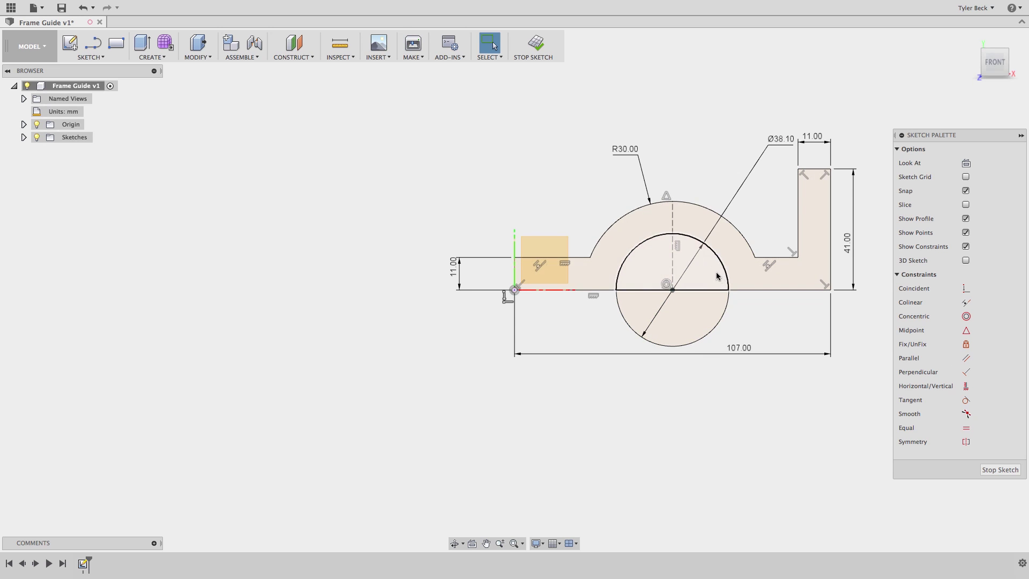
{"action": "left_click_drag", "start_coordinate": [773, 138], "coordinate": [737, 159]}
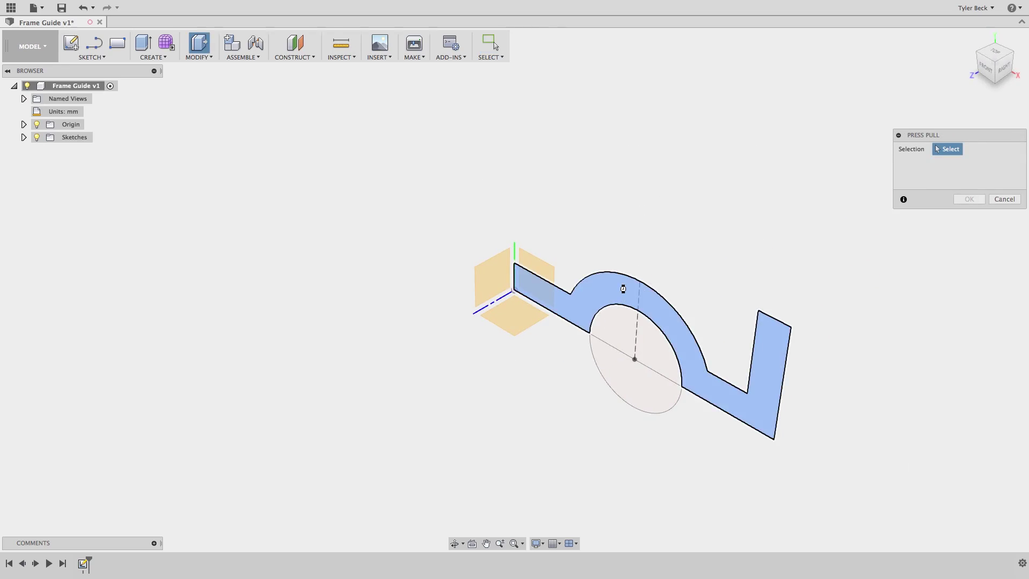
- Extrude the L-profile with its arch 48 mm into a new solid body
{"action": "left_click", "coordinate": [623, 289]}
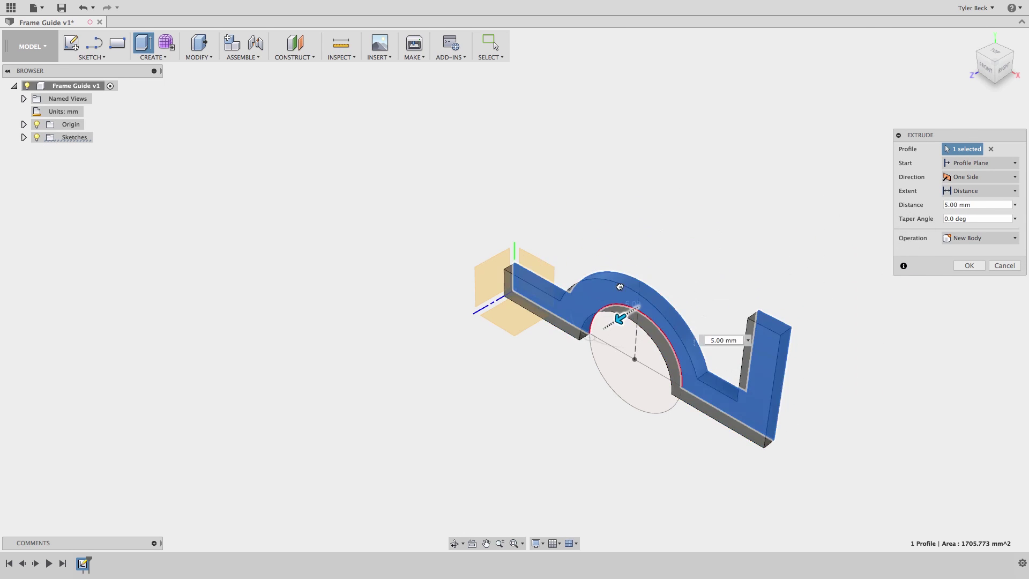
{"action": "left_click_drag", "start_coordinate": [620, 287], "coordinate": [749, 213]}
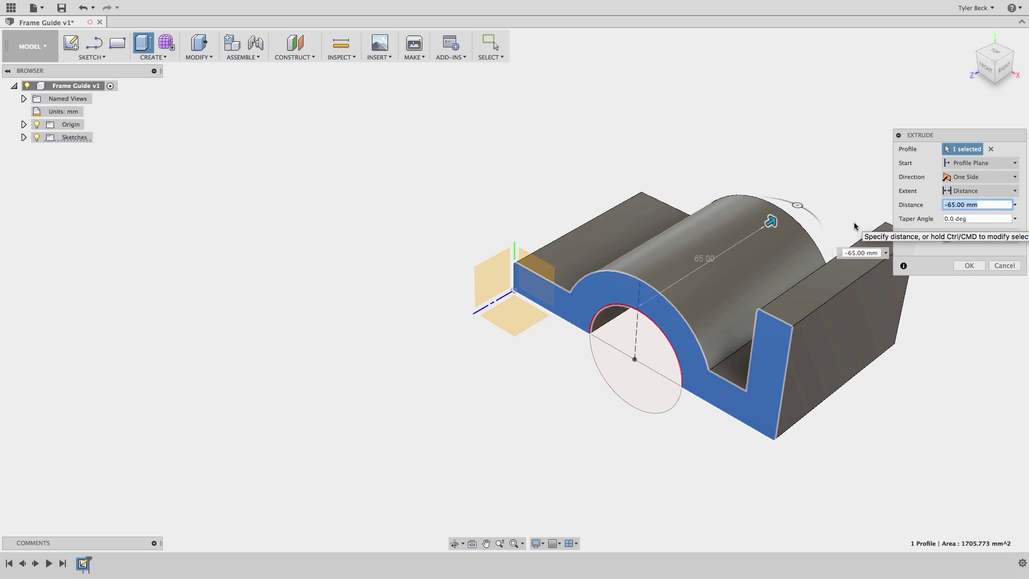
{"action": "type", "text": "48"}
{"action": "key", "text": "Return"}
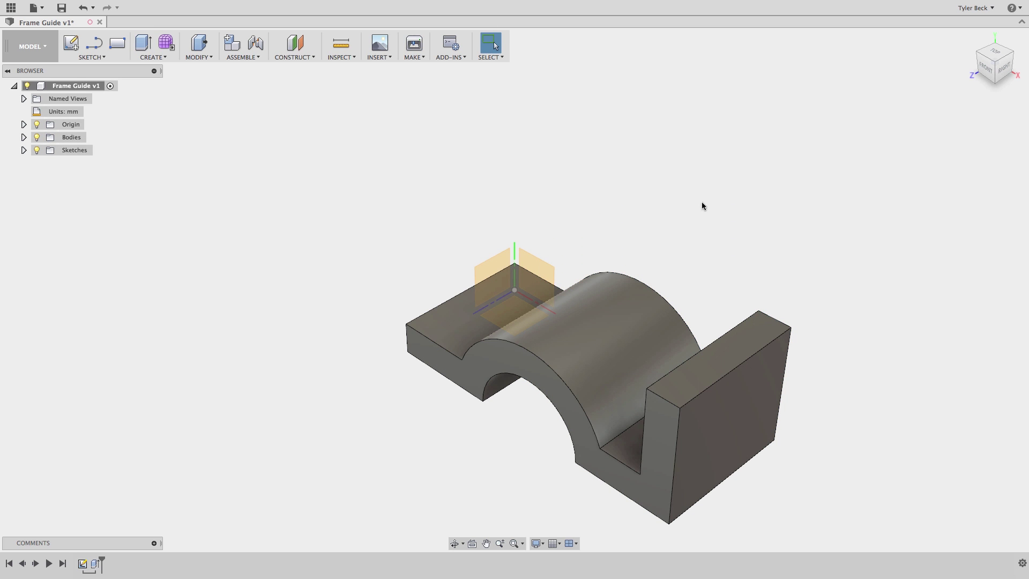
{"action": "middle_click_drag", "start_coordinate": [701, 205], "coordinate": [621, 205], "text": "shift"}
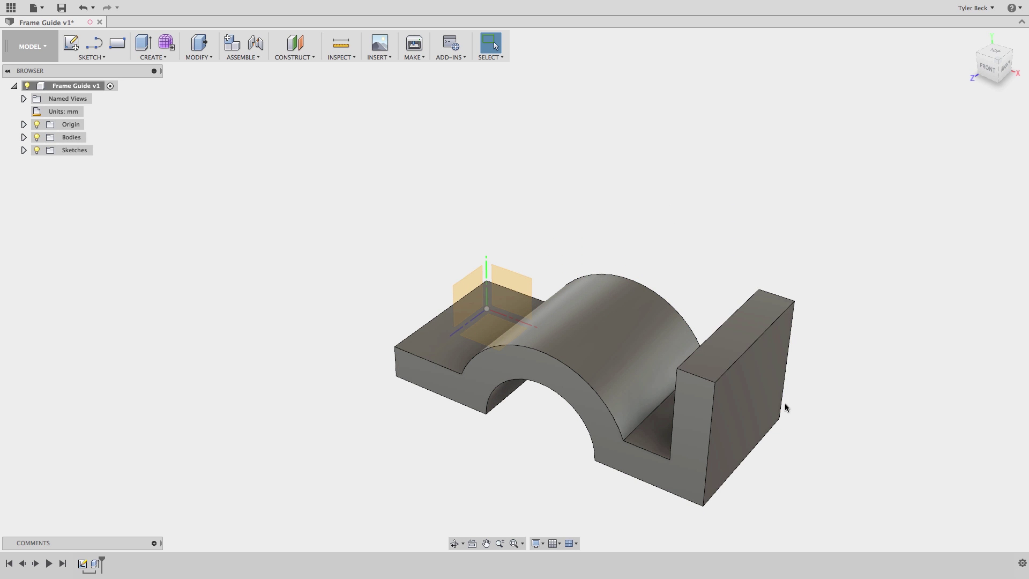
{"action": "left_click", "coordinate": [758, 393]}
- Sketch on the upright's end face and add a vertical construction centreline
{"action": "key", "text": "s"}
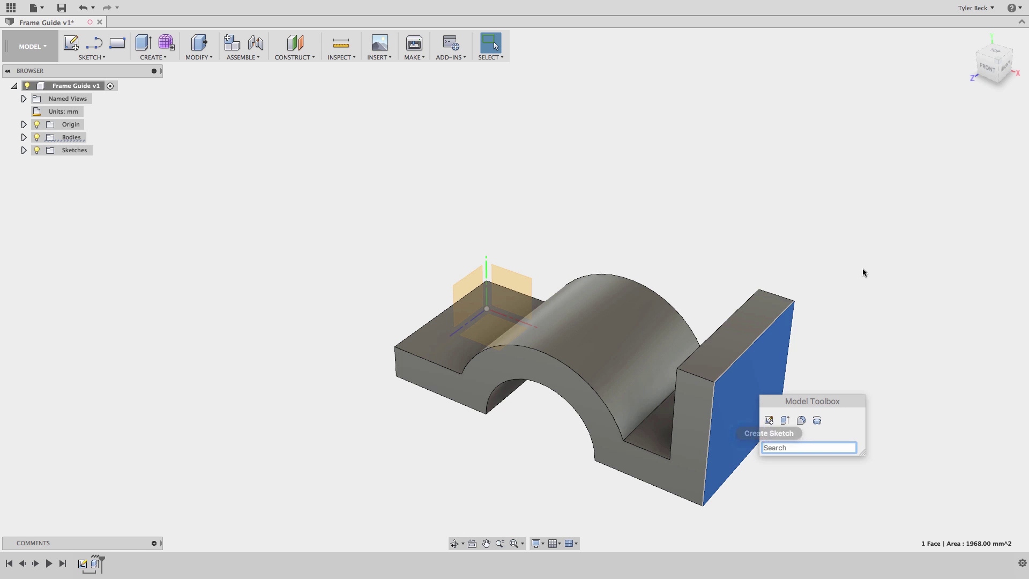
{"action": "left_click", "coordinate": [768, 420]}
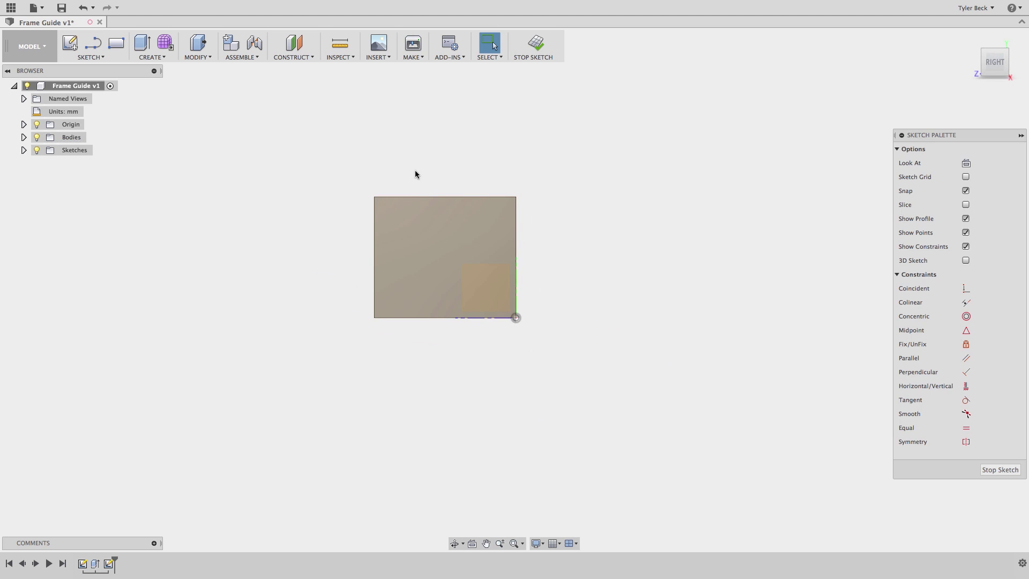
{"action": "key", "text": "s"}
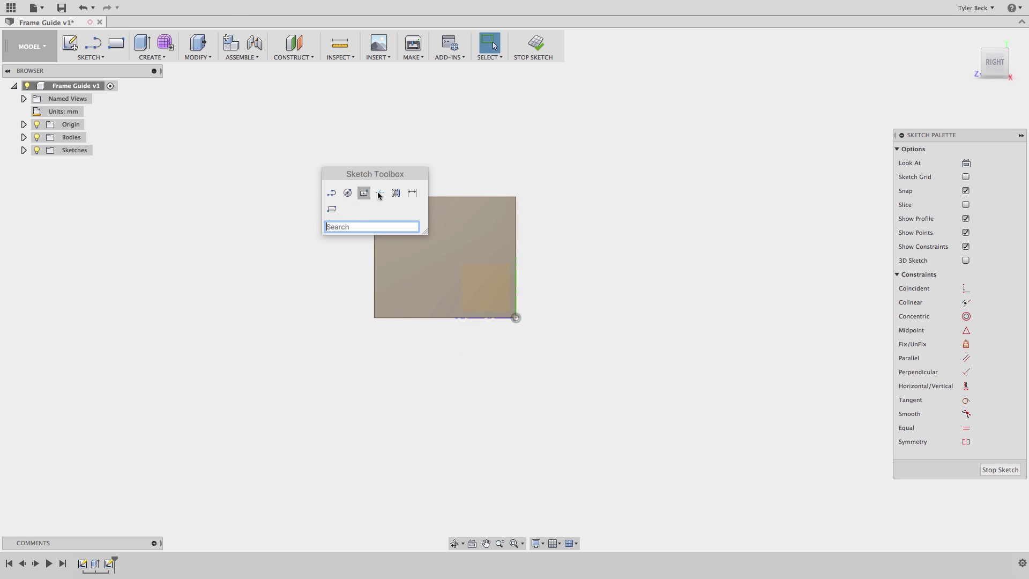
{"action": "left_click", "coordinate": [331, 193]}
{"action": "left_click", "coordinate": [442, 196]}
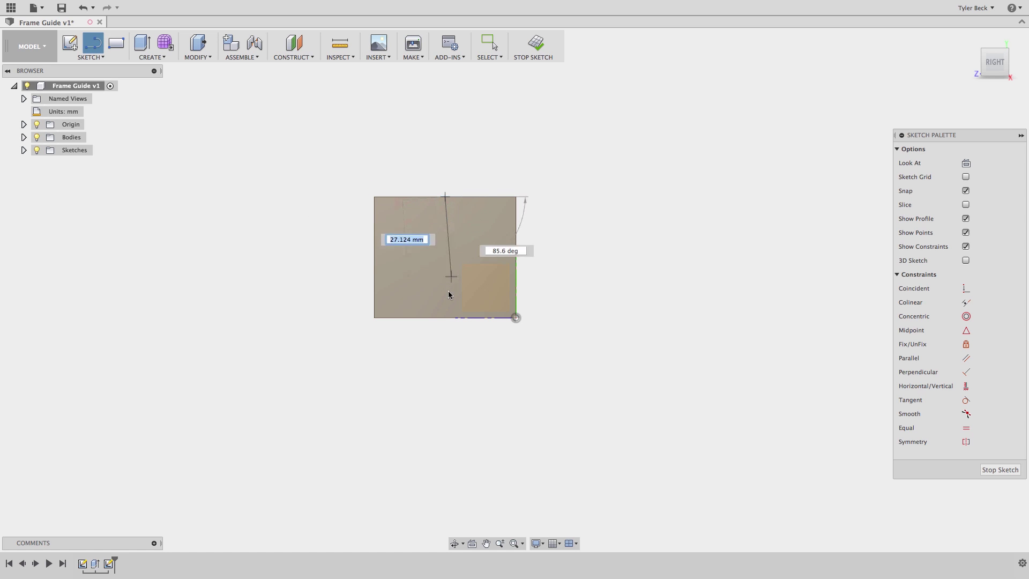
{"action": "left_click", "coordinate": [444, 319]}
{"action": "key", "text": "Escape"}
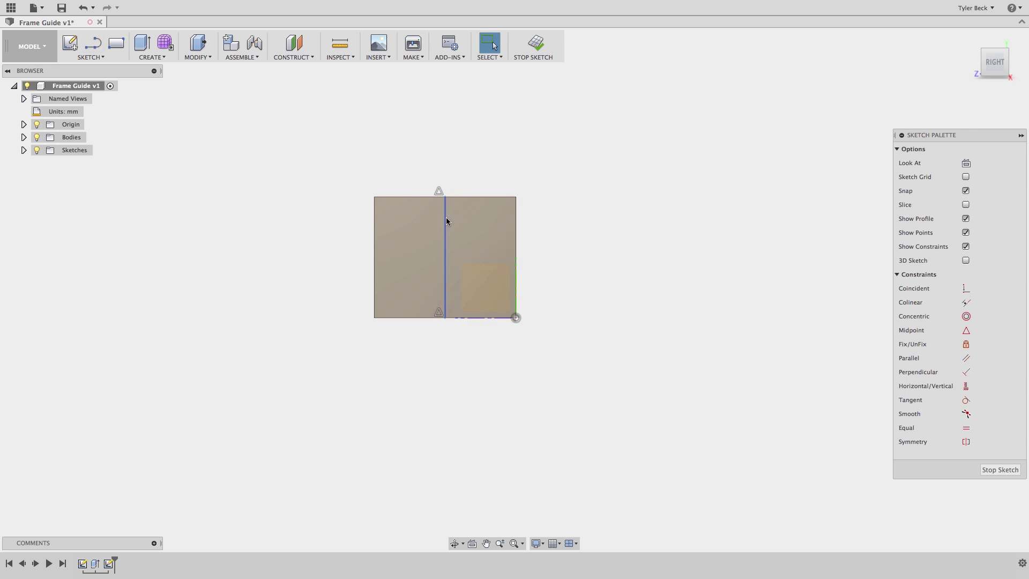
{"action": "left_click", "coordinate": [445, 218]}
{"action": "left_click", "coordinate": [973, 163]}
{"action": "left_click", "coordinate": [541, 161]}
- Draw the U-slot outline with straight sides and a tangent-arc bottom
{"action": "key", "text": "s"}
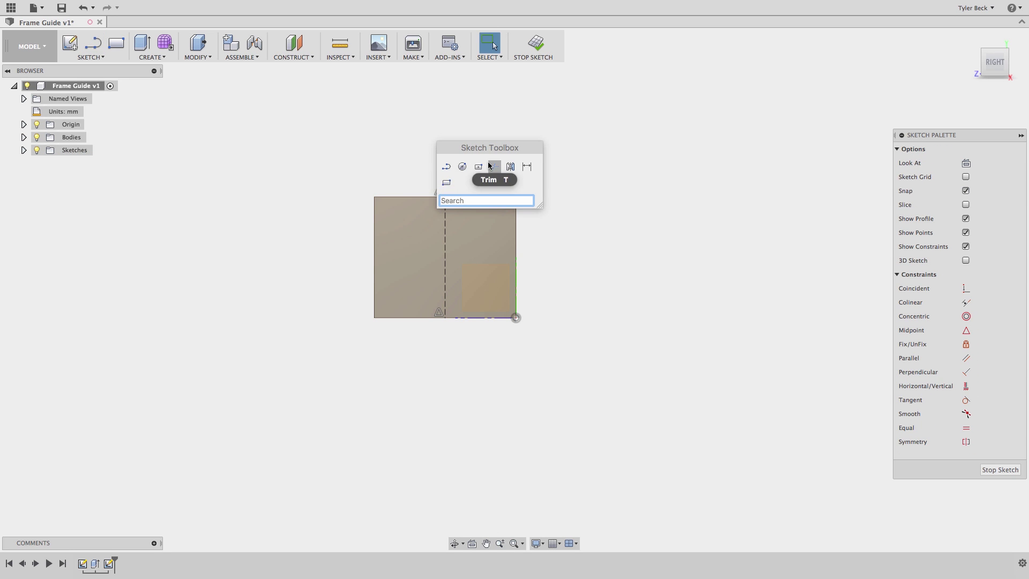
{"action": "left_click", "coordinate": [446, 168]}
{"action": "left_click", "coordinate": [410, 198]}
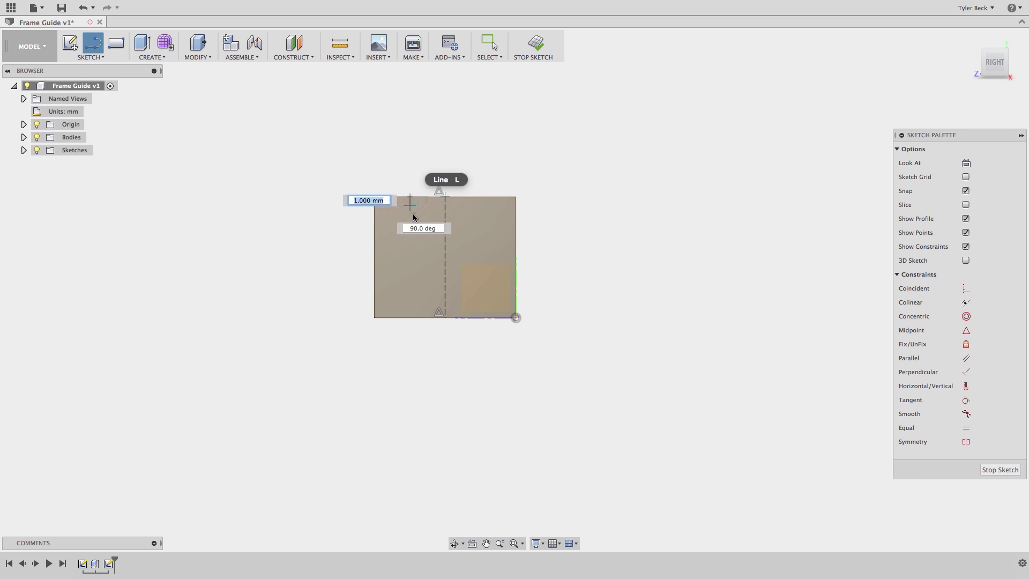
{"action": "left_click", "coordinate": [410, 245]}
{"action": "left_click_drag", "start_coordinate": [412, 247], "coordinate": [422, 259]}
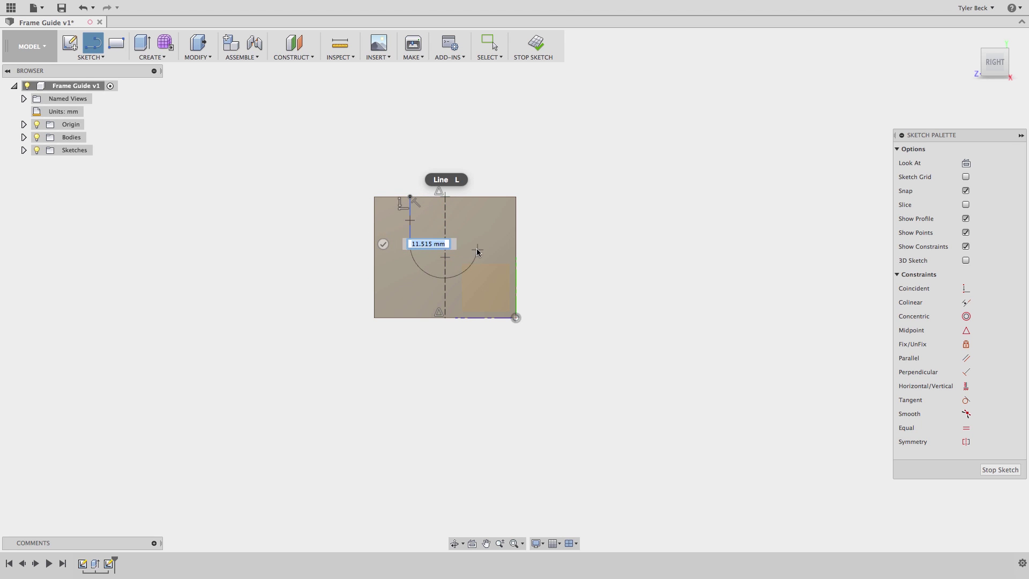
{"action": "left_click_drag", "start_coordinate": [478, 251], "coordinate": [477, 250]}
{"action": "left_click", "coordinate": [478, 196]}
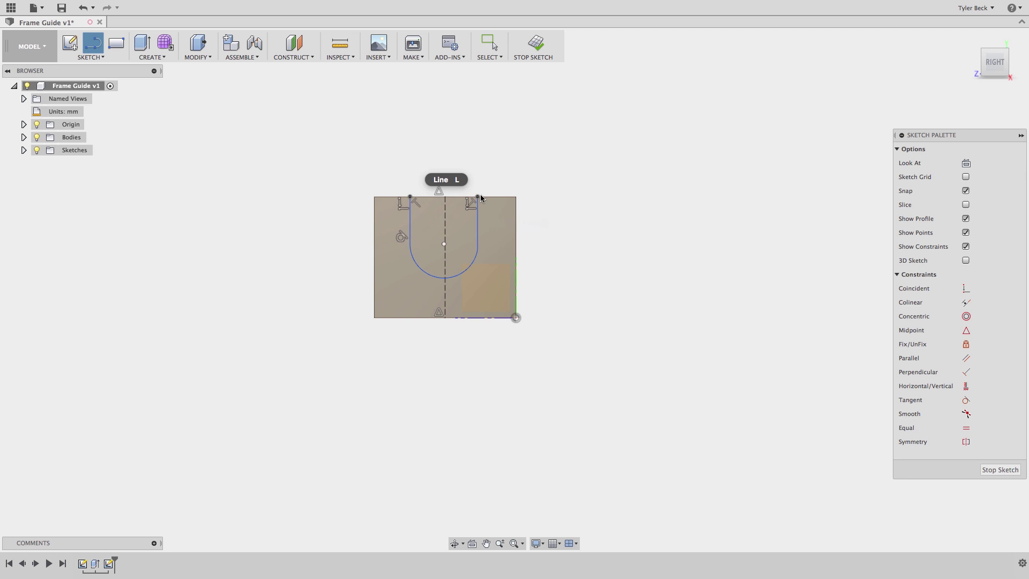
{"action": "left_click", "coordinate": [410, 198]}
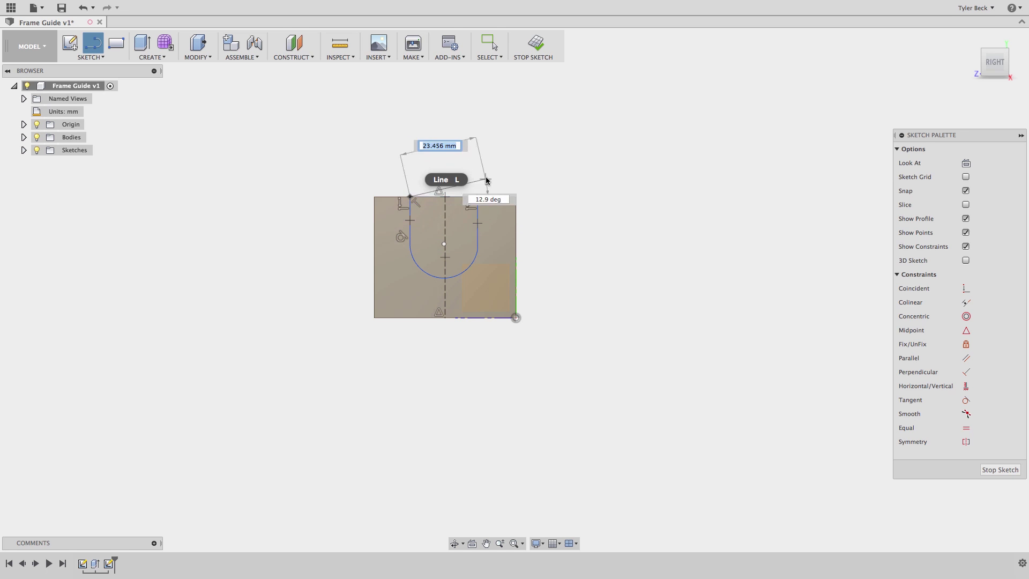
{"action": "key", "text": "Escape"}
{"action": "scroll", "coordinate": [471, 188], "scroll_direction": "up", "scroll_amount": 5}
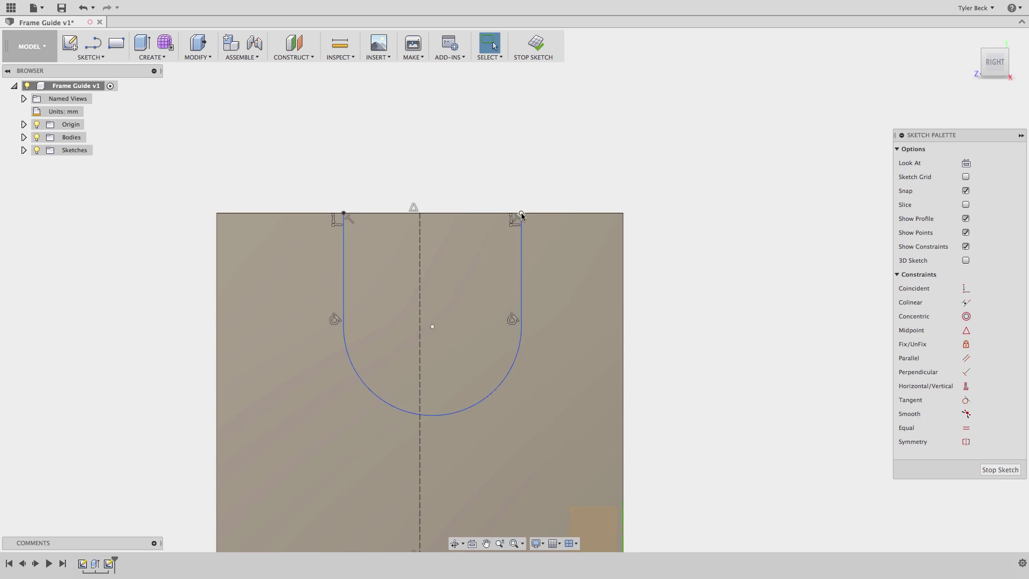
{"action": "left_click_drag", "start_coordinate": [522, 216], "coordinate": [491, 263]}
- Dimension the slot 13 mm wide with its arc centre 25 mm up, centred on the centreline
{"action": "key", "text": "d"}
{"action": "left_click", "coordinate": [496, 252]}
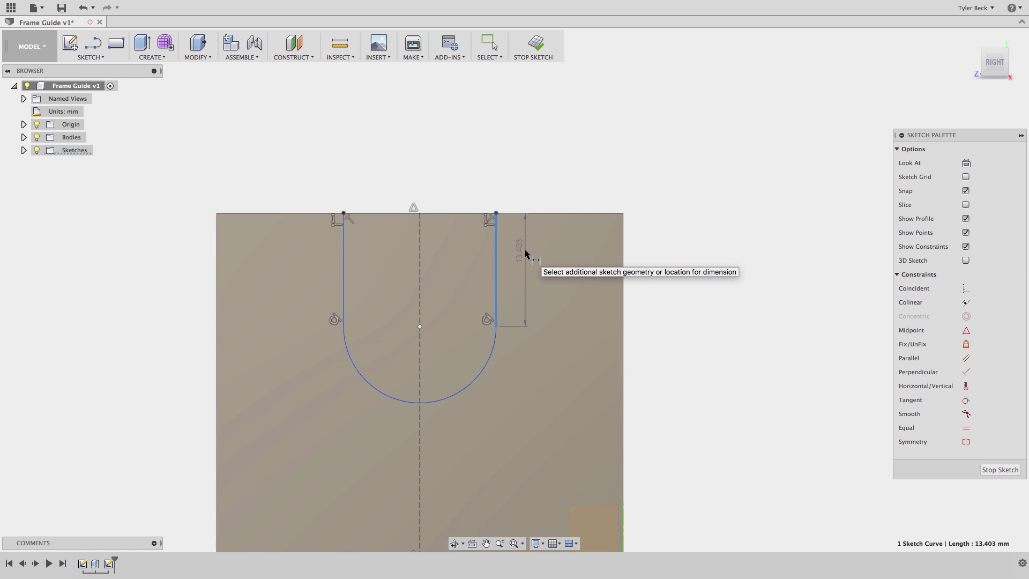
{"action": "left_click", "coordinate": [343, 268]}
{"action": "left_click", "coordinate": [448, 171]}
{"action": "type", "text": "13"}
{"action": "key", "text": "Return"}
{"action": "scroll", "coordinate": [394, 438], "scroll_direction": "down", "scroll_amount": 4}
{"action": "left_click", "coordinate": [536, 514]}
{"action": "left_click", "coordinate": [397, 383]}
{"action": "type", "text": "25"}
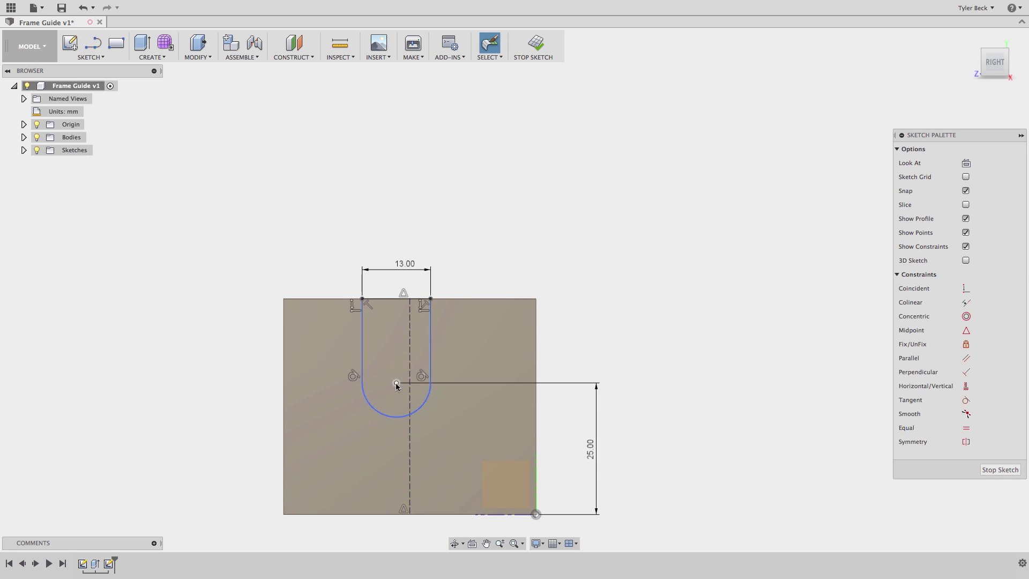
{"action": "left_click_drag", "start_coordinate": [397, 384], "coordinate": [409, 383]}
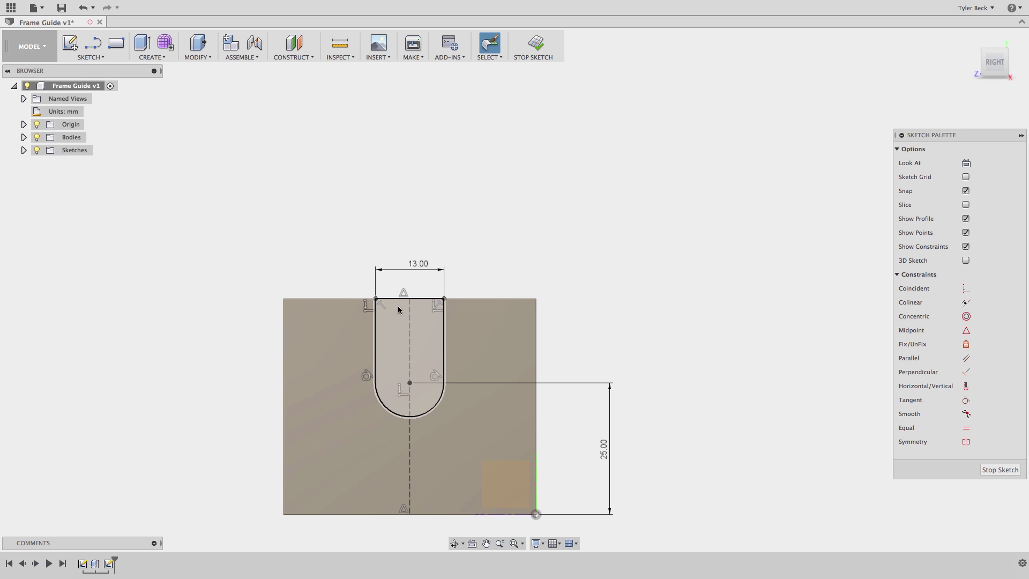
{"action": "key", "text": "q"}
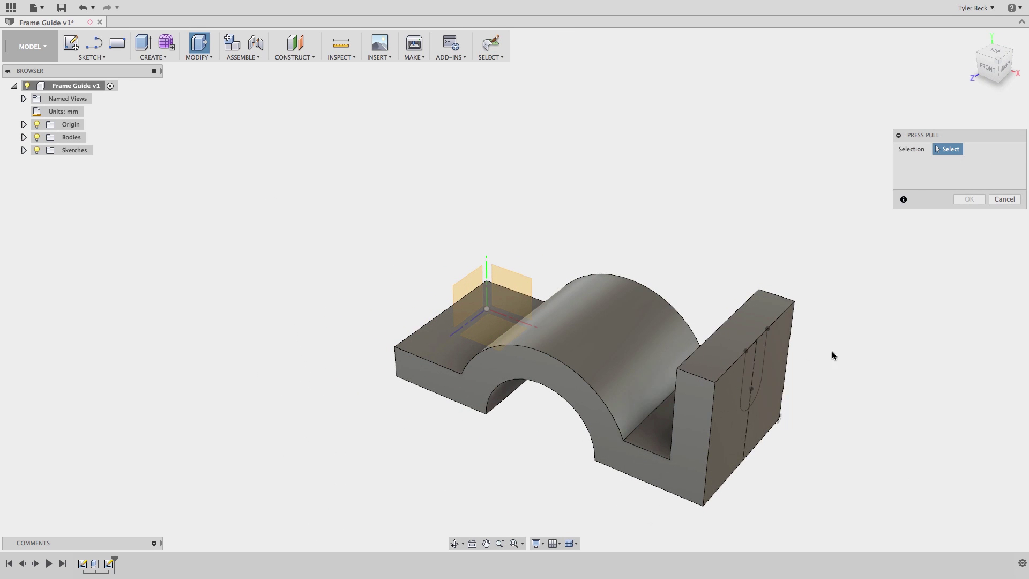
- Extrude the U-slot profile as a one-direction cut ending at the upright's inner face toward the arch
{"action": "left_click", "coordinate": [760, 376]}
{"action": "left_click_drag", "start_coordinate": [763, 377], "coordinate": [647, 336]}
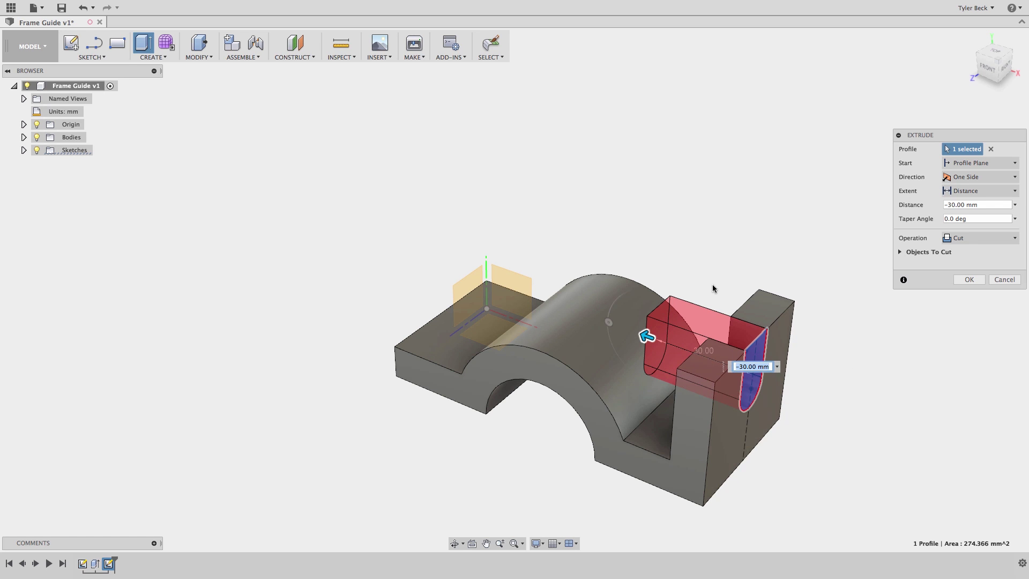
{"action": "middle_click_drag", "start_coordinate": [712, 288], "coordinate": [755, 288], "text": "shift"}
{"action": "scroll", "coordinate": [766, 288], "scroll_direction": "up", "scroll_amount": 3}
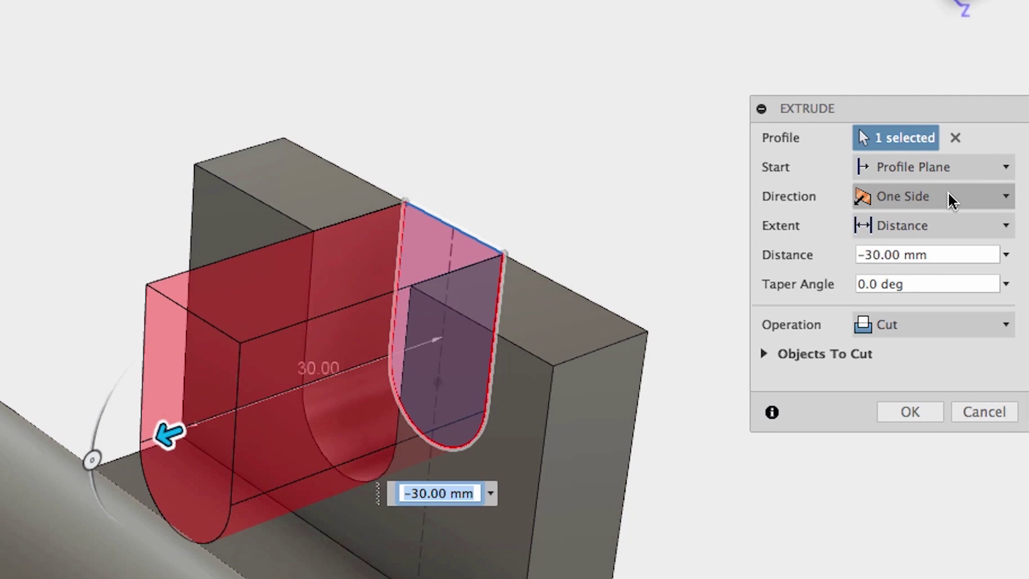
{"action": "left_click", "coordinate": [987, 176]}
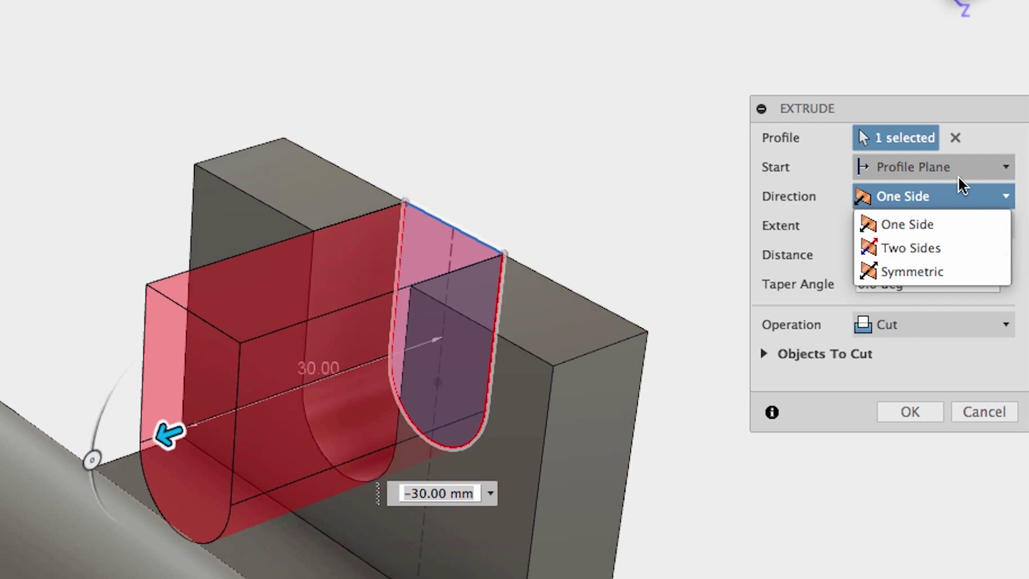
{"action": "left_click", "coordinate": [976, 137]}
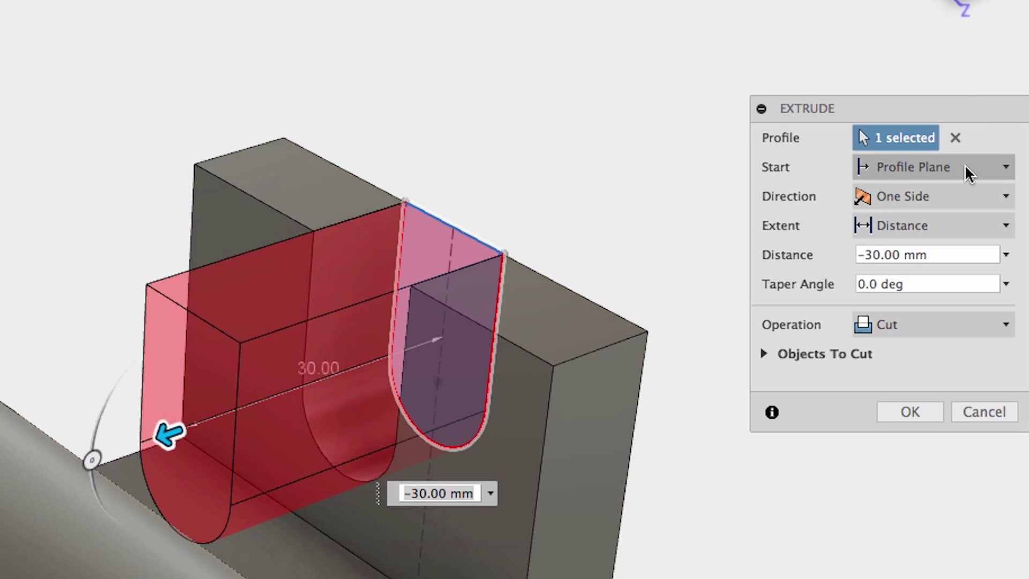
{"action": "left_click", "coordinate": [964, 222]}
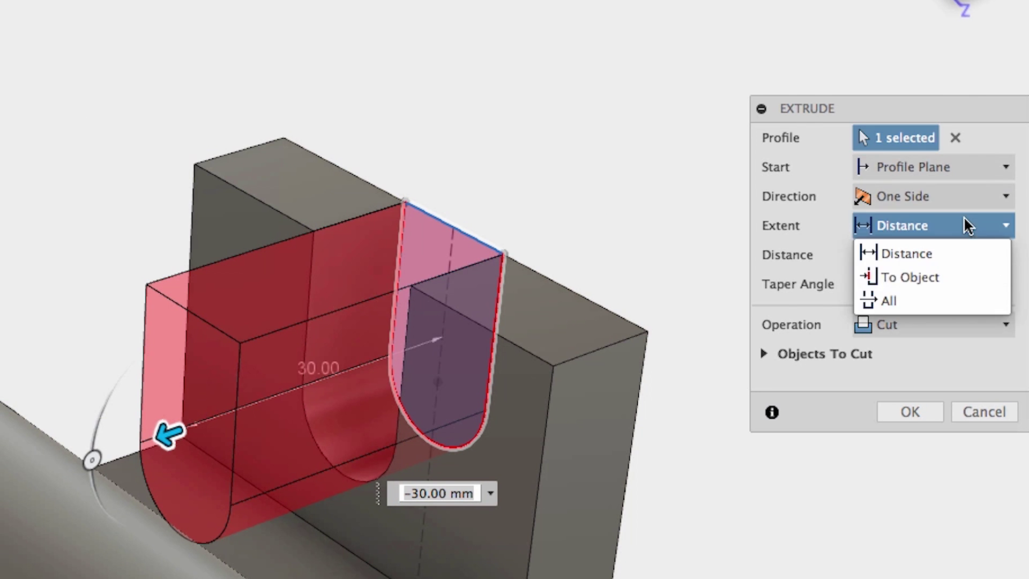
{"action": "left_click", "coordinate": [932, 277]}
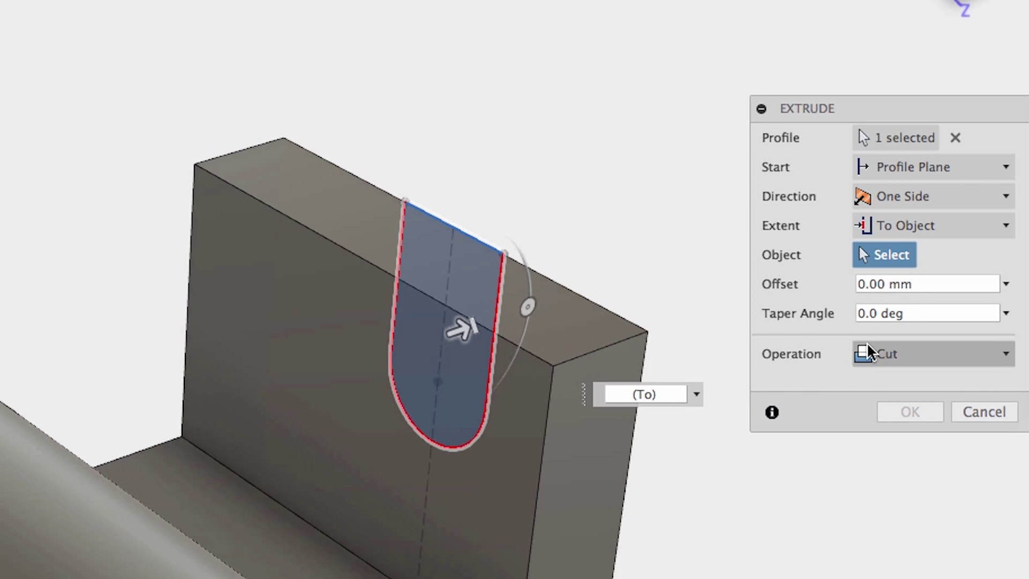
{"action": "left_click", "coordinate": [435, 523]}
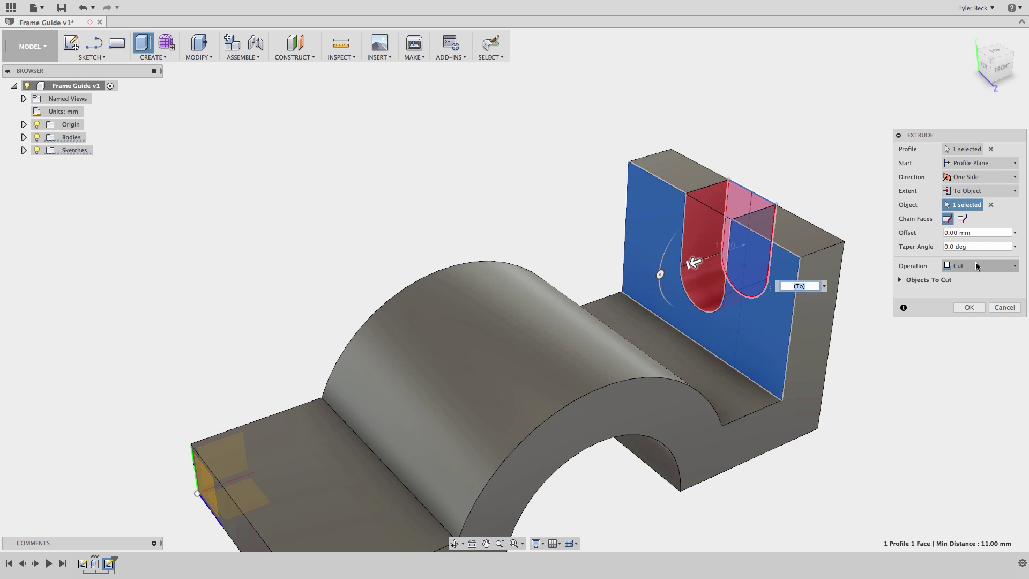
{"action": "left_click", "coordinate": [969, 306]}
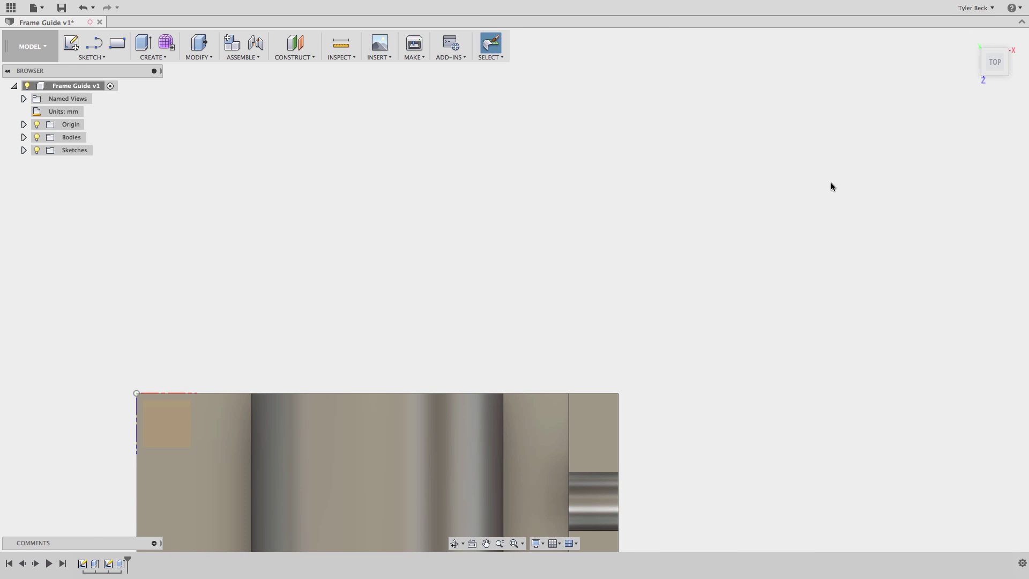
- Start a sketch on the base plate's top face and draw the lower mounting-hole circle
{"action": "key", "text": "F6"}
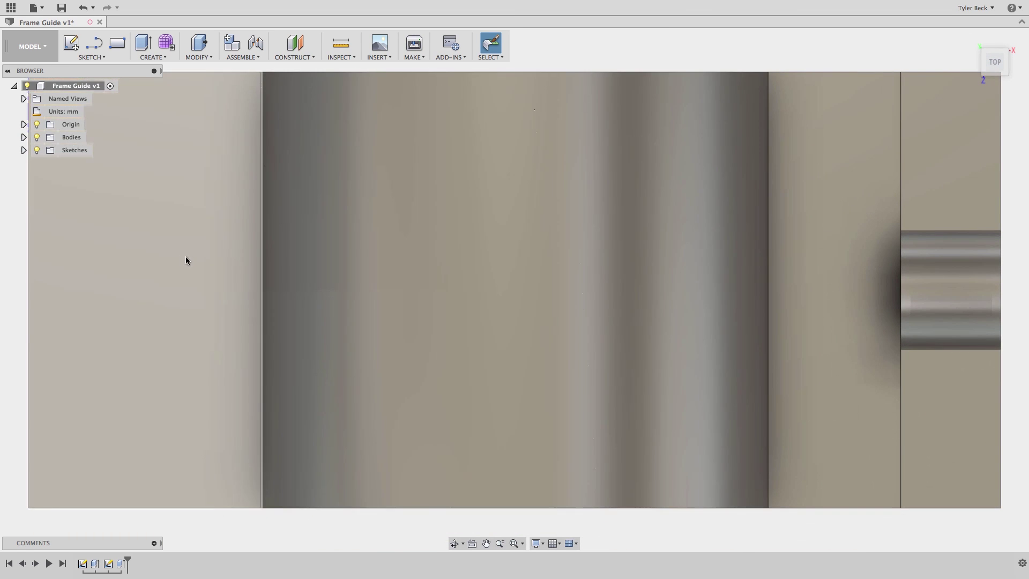
{"action": "left_click", "coordinate": [187, 260]}
{"action": "key", "text": "s"}
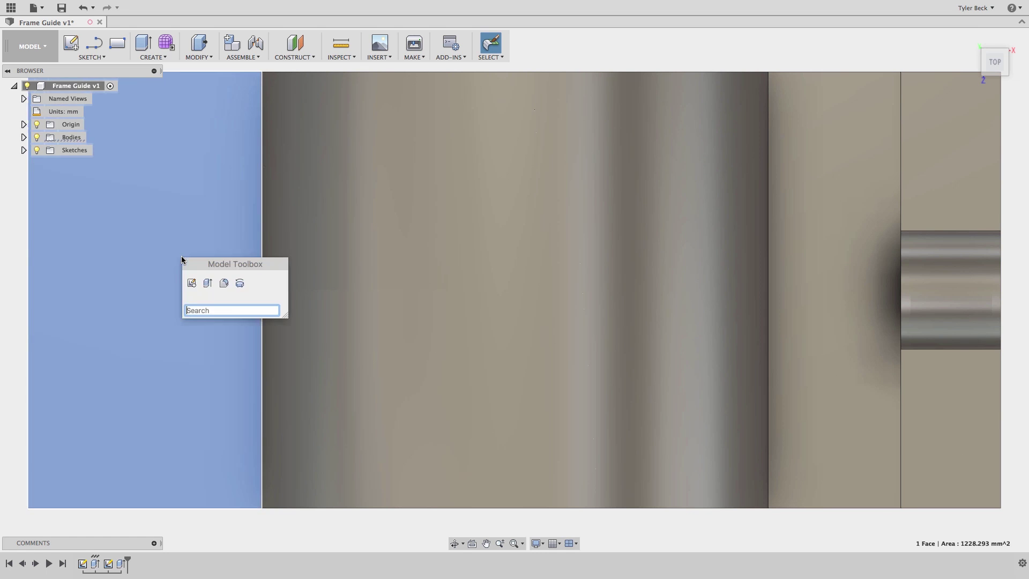
{"action": "left_click", "coordinate": [191, 282]}
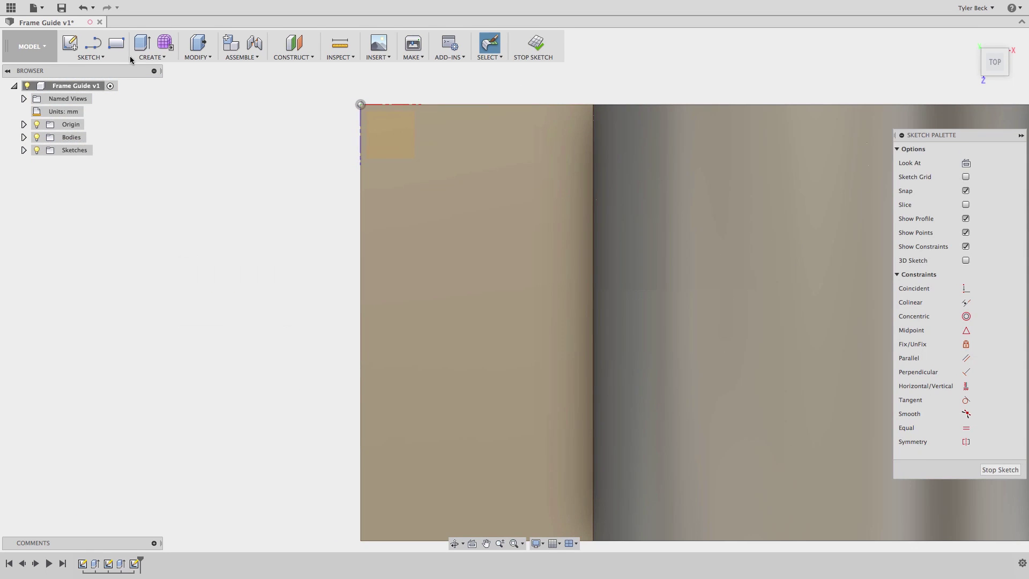
{"action": "left_click", "coordinate": [85, 57]}
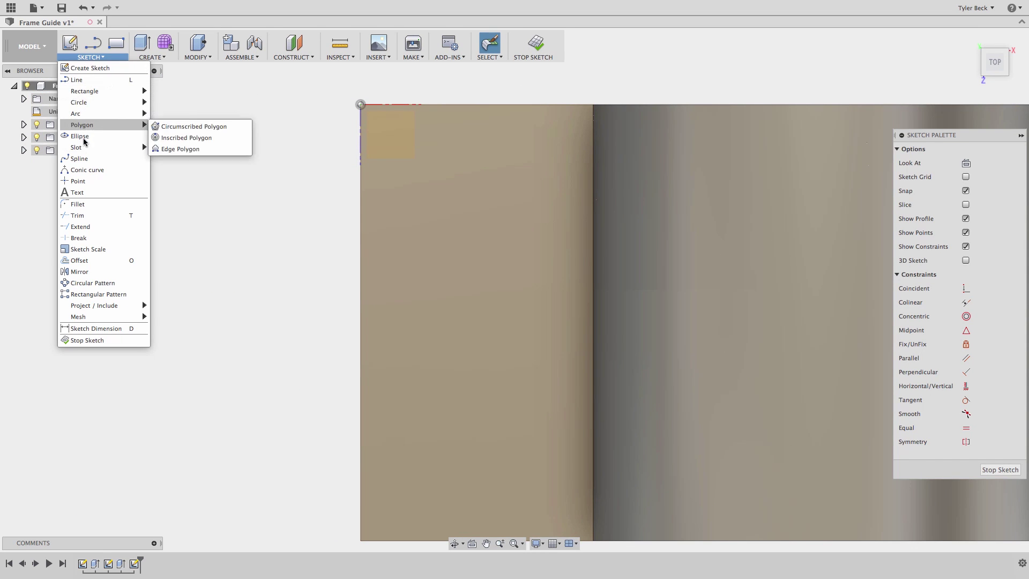
{"action": "left_click", "coordinate": [266, 120]}
{"action": "key", "text": "c"}
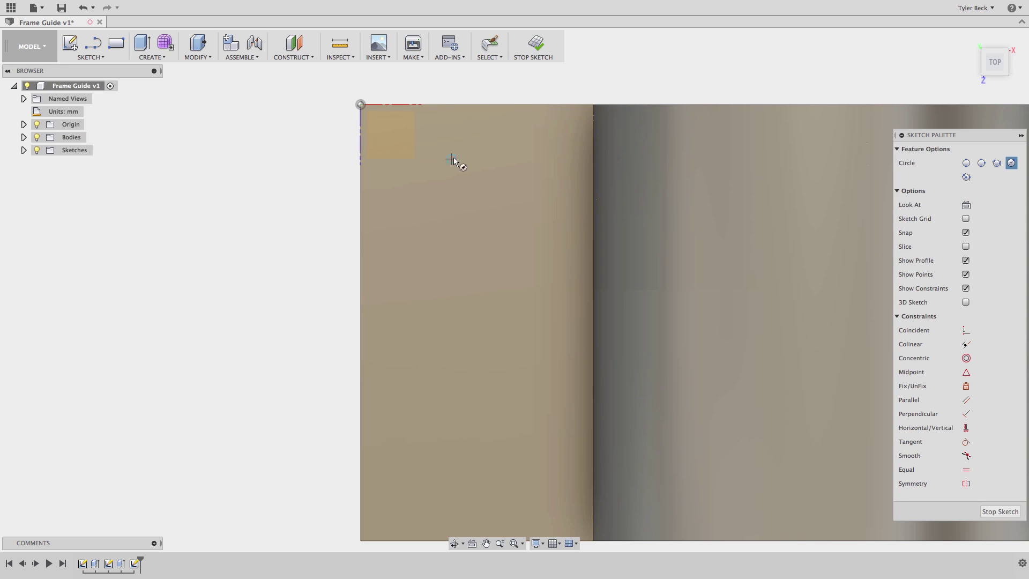
{"action": "left_click", "coordinate": [472, 461]}
{"action": "left_click", "coordinate": [484, 505]}
{"action": "key", "text": "Escape"}
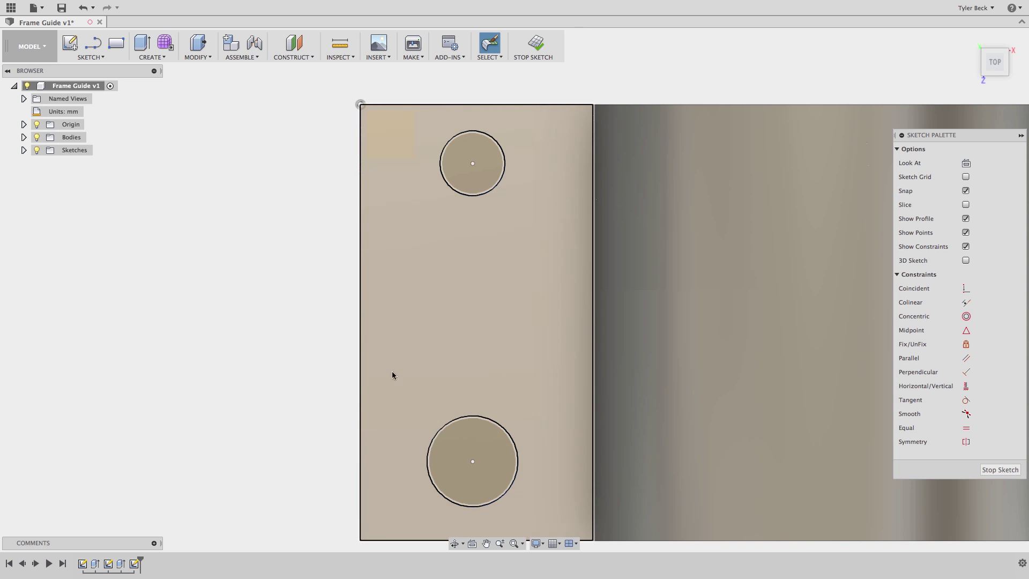
- Draw a construction line joining the two circle centres
{"action": "left_click", "coordinate": [473, 462]}
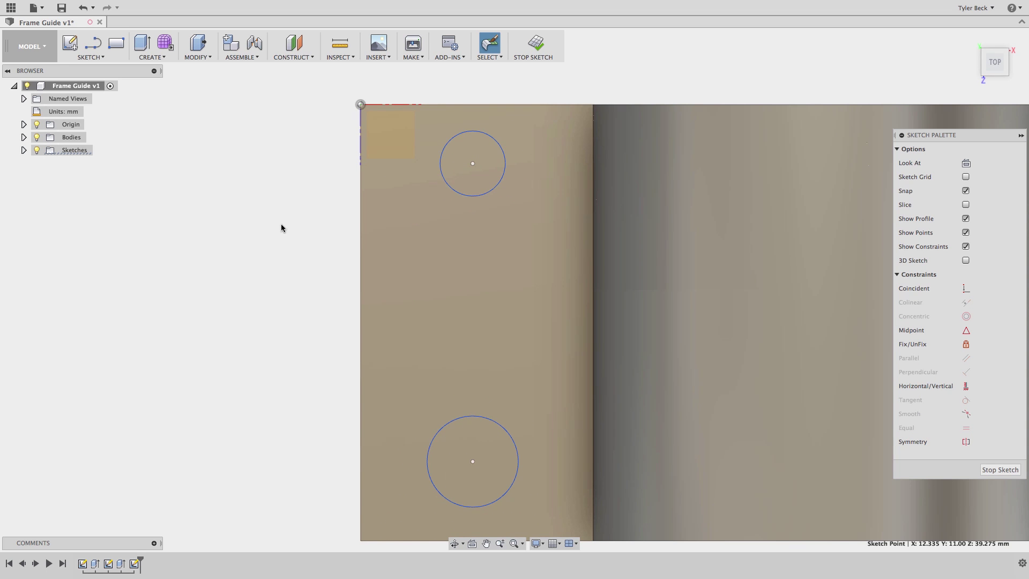
{"action": "key", "text": "s"}
{"action": "left_click", "coordinate": [294, 250]}
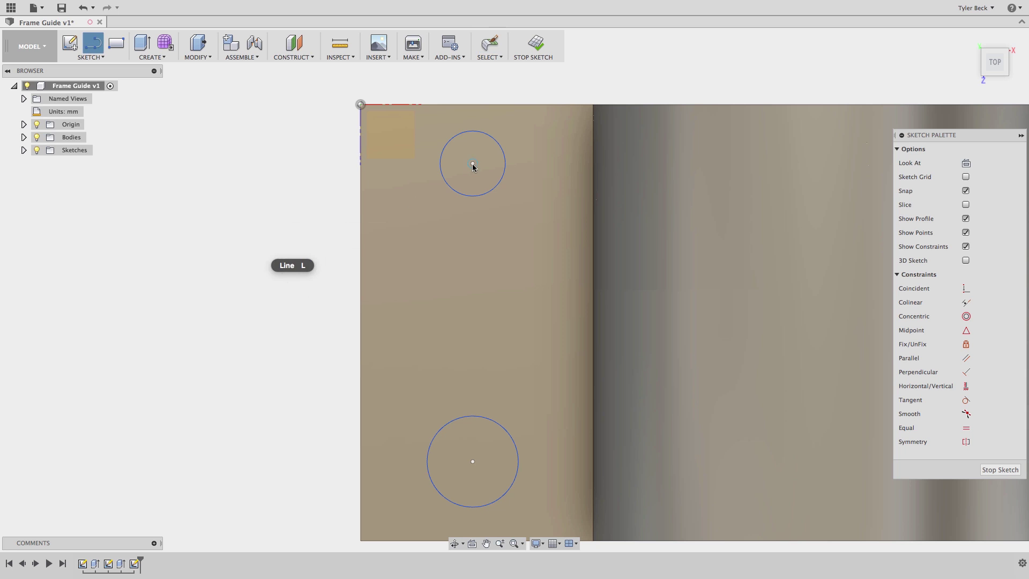
{"action": "left_click", "coordinate": [476, 464]}
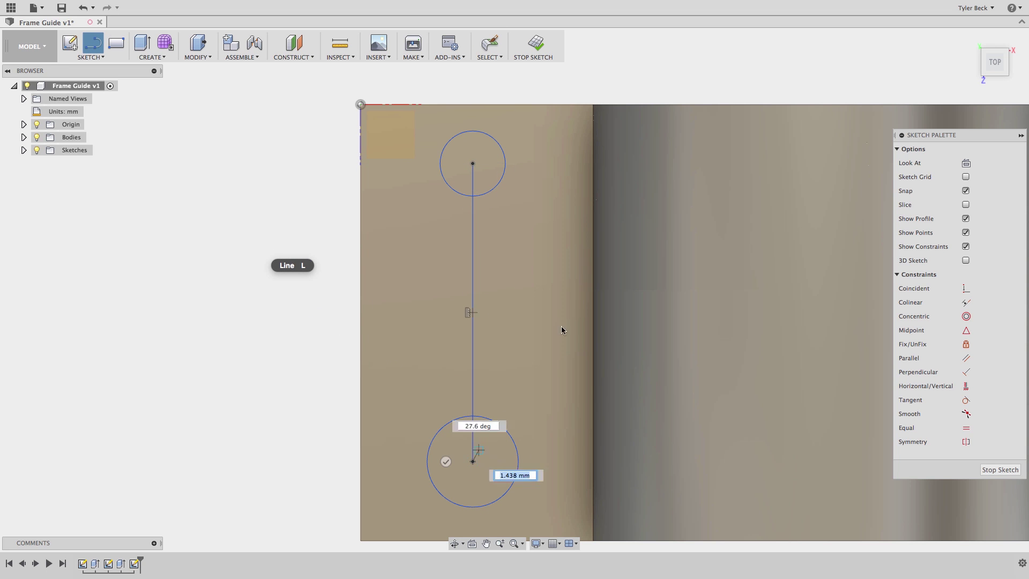
{"action": "key", "text": "Escape"}
{"action": "left_click", "coordinate": [473, 237]}
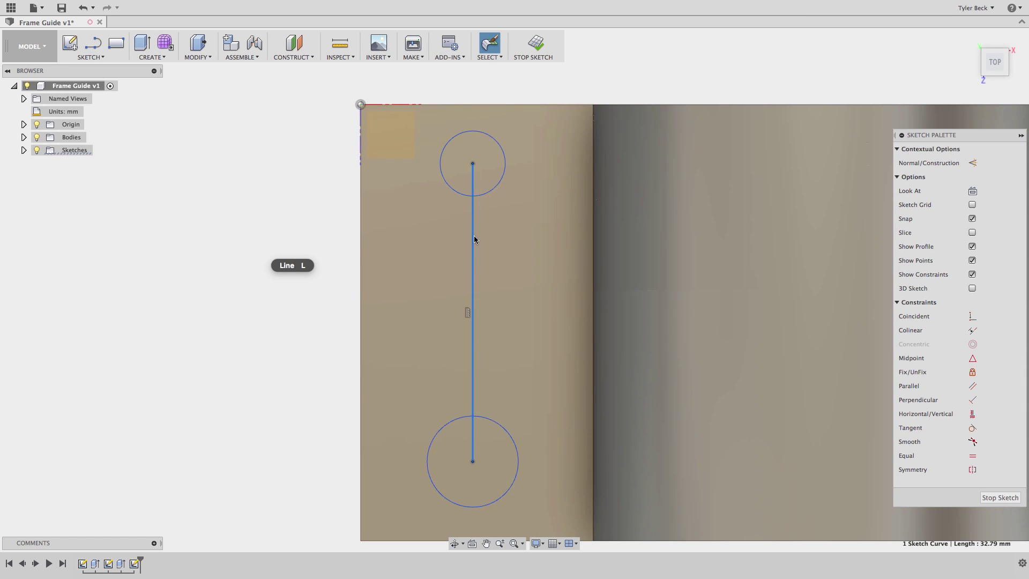
{"action": "left_click", "coordinate": [973, 163]}
{"action": "left_click", "coordinate": [267, 272]}
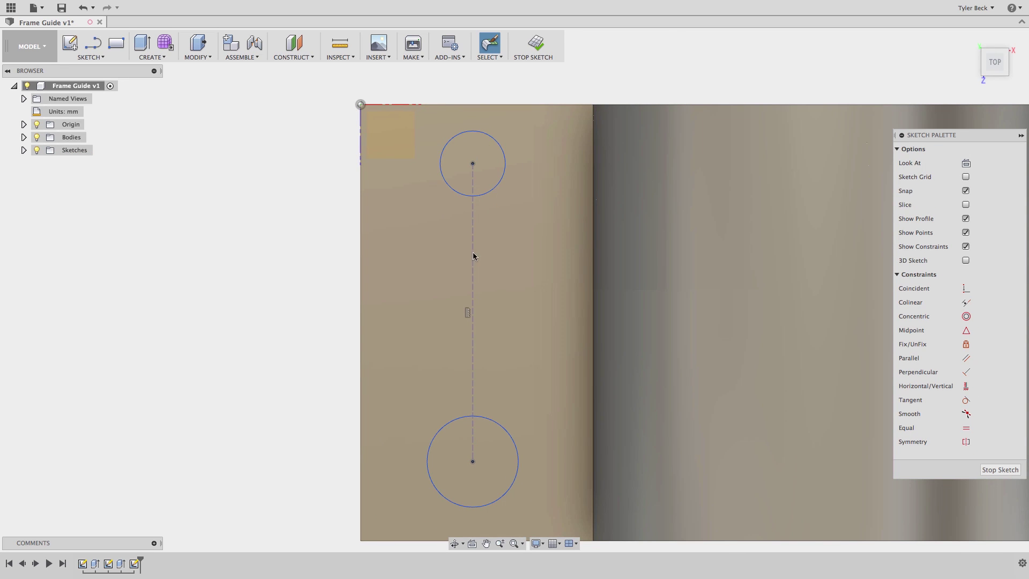
- Make both circles equal, 22 mm apart centre-to-centre, with a 10 mm diameter
{"action": "left_click", "coordinate": [486, 194]}
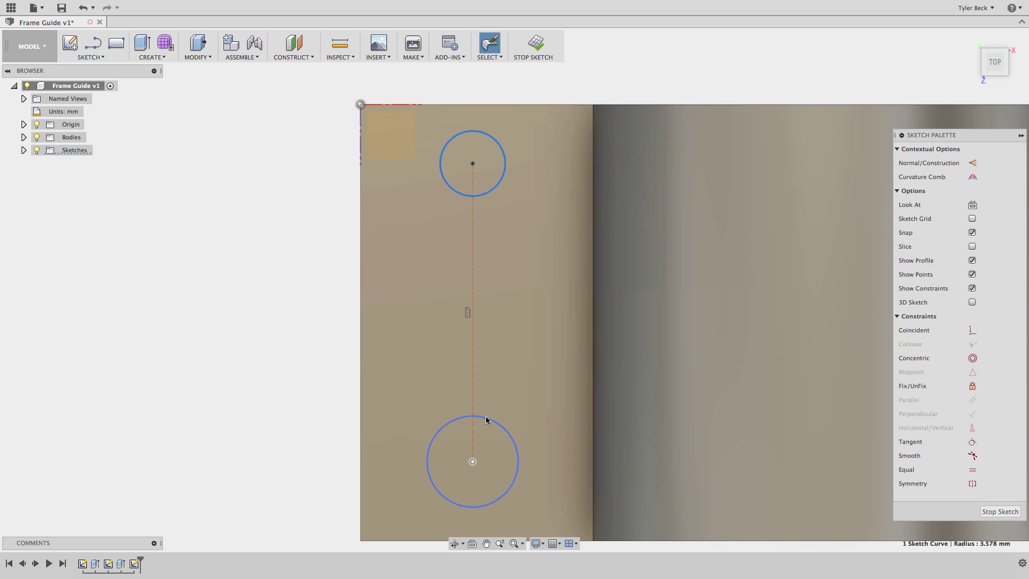
{"action": "left_click", "coordinate": [489, 418], "text": "shift"}
{"action": "left_click", "coordinate": [973, 469]}
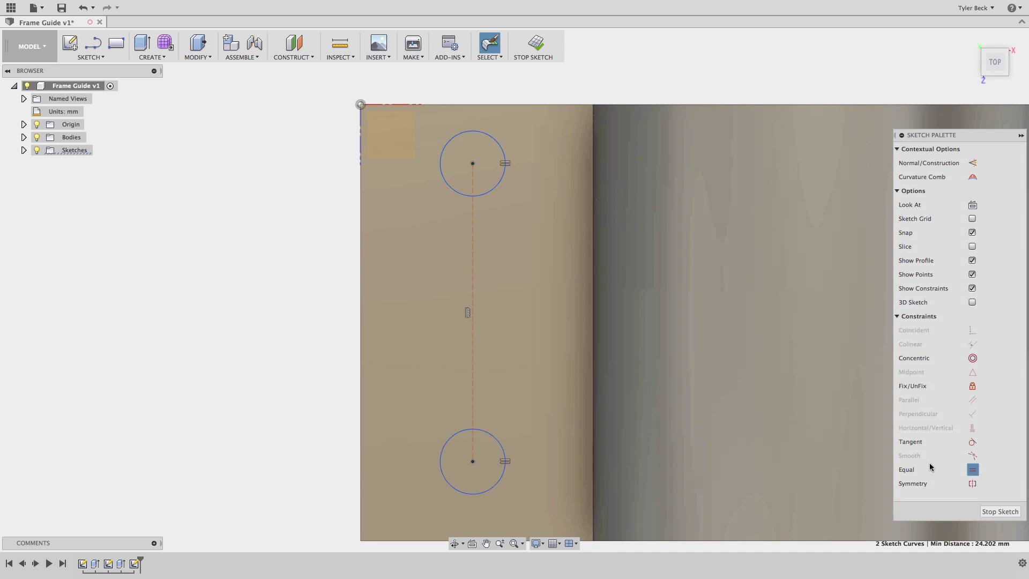
{"action": "key", "text": "d"}
{"action": "left_click", "coordinate": [473, 336]}
{"action": "left_click", "coordinate": [274, 331]}
{"action": "type", "text": "22"}
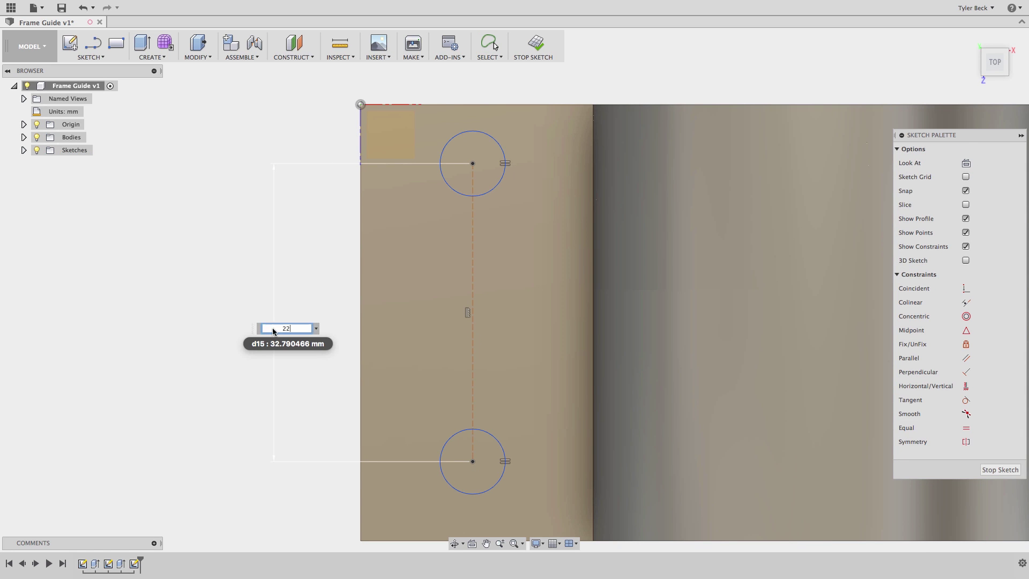
{"action": "key", "text": "Return"}
{"action": "left_click", "coordinate": [495, 186]}
{"action": "left_click", "coordinate": [529, 220]}
{"action": "type", "text": "10"}
{"action": "key", "text": "Return"}
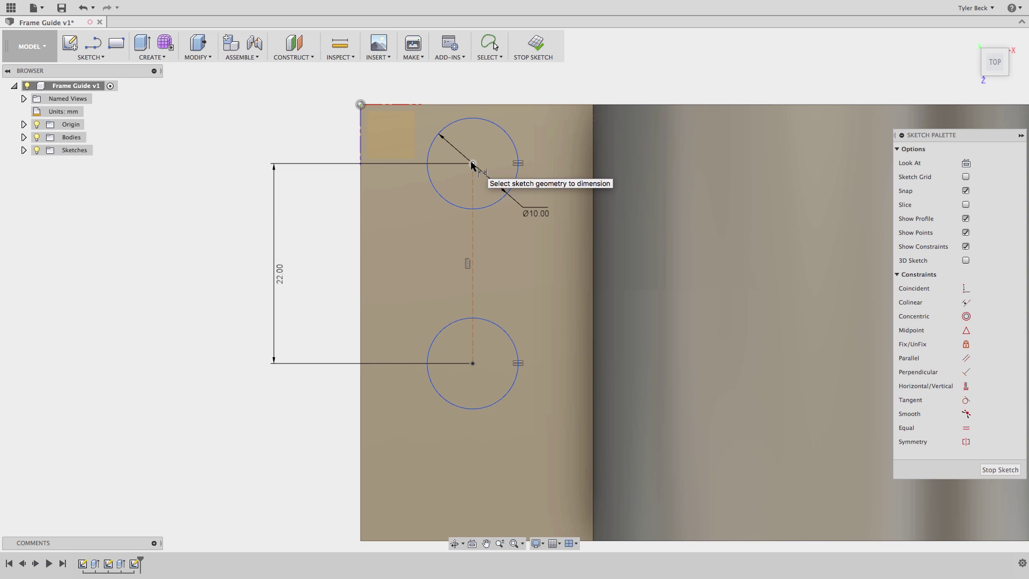
- Locate the upper circle's centre 13 mm from each of two plate edges
{"action": "left_click", "coordinate": [472, 163]}
{"action": "left_click", "coordinate": [360, 104]}
{"action": "left_click", "coordinate": [455, 92]}
{"action": "type", "text": "13"}
{"action": "key", "text": "Return"}
{"action": "left_click", "coordinate": [479, 173]}
{"action": "type", "text": "13"}
{"action": "key", "text": "Return"}
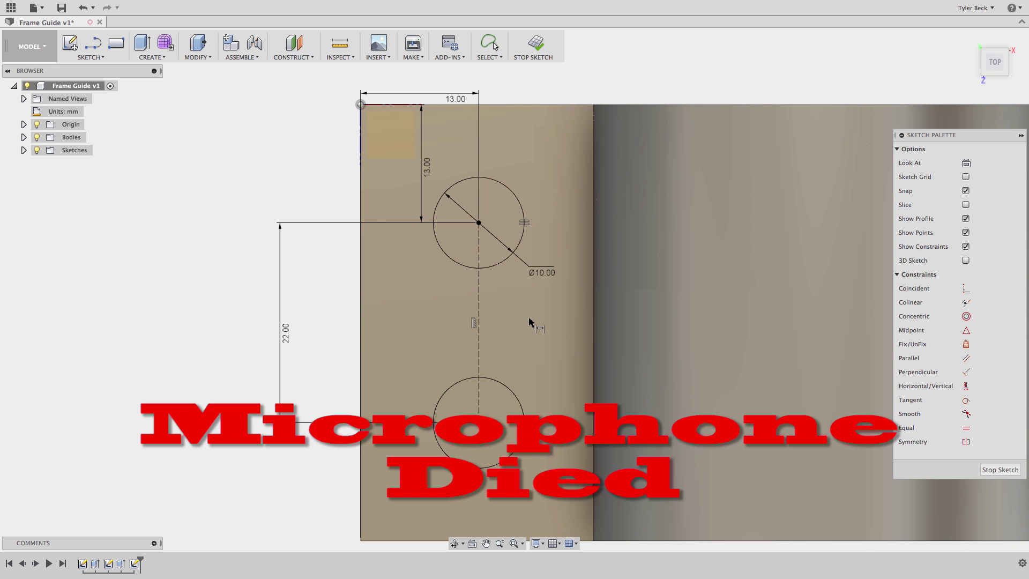
{"action": "middle_click_drag", "start_coordinate": [529, 320], "coordinate": [542, 262], "text": "shift"}
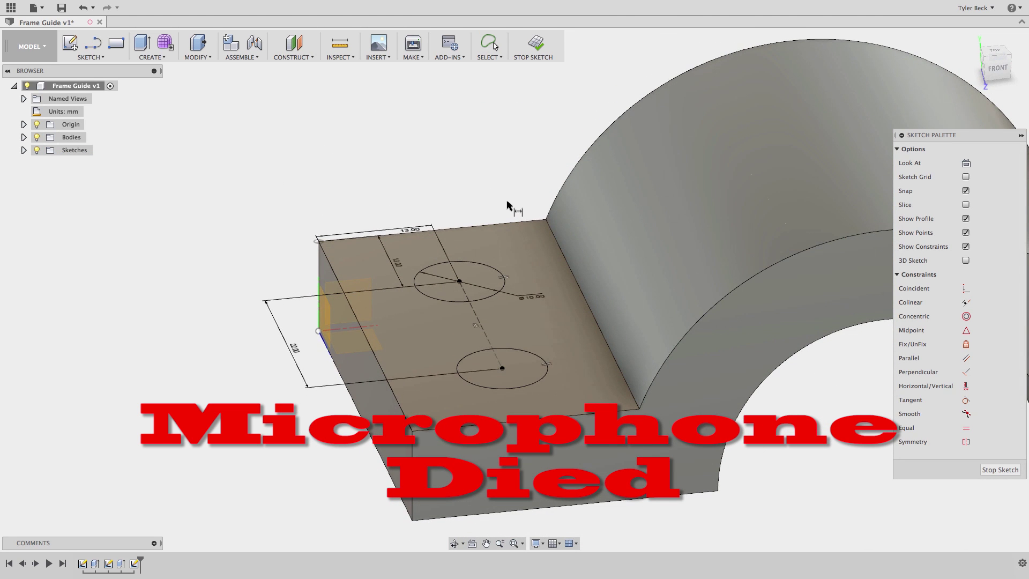
- Extrude both circle profiles as a Through All cut to create the two Ø10 holes
{"action": "key", "text": "e"}
{"action": "left_click", "coordinate": [491, 282]}
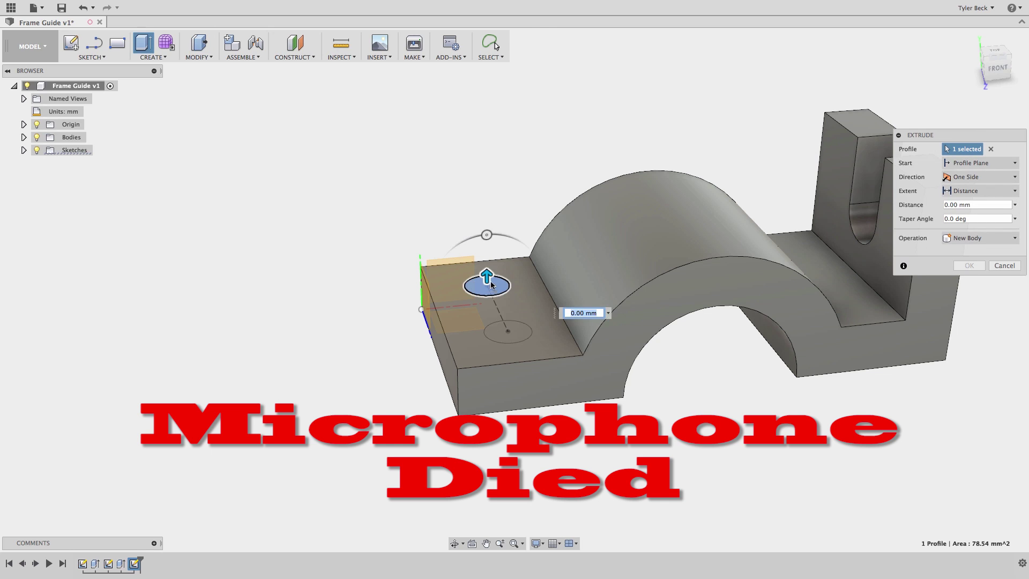
{"action": "left_click_drag", "start_coordinate": [491, 284], "coordinate": [488, 394]}
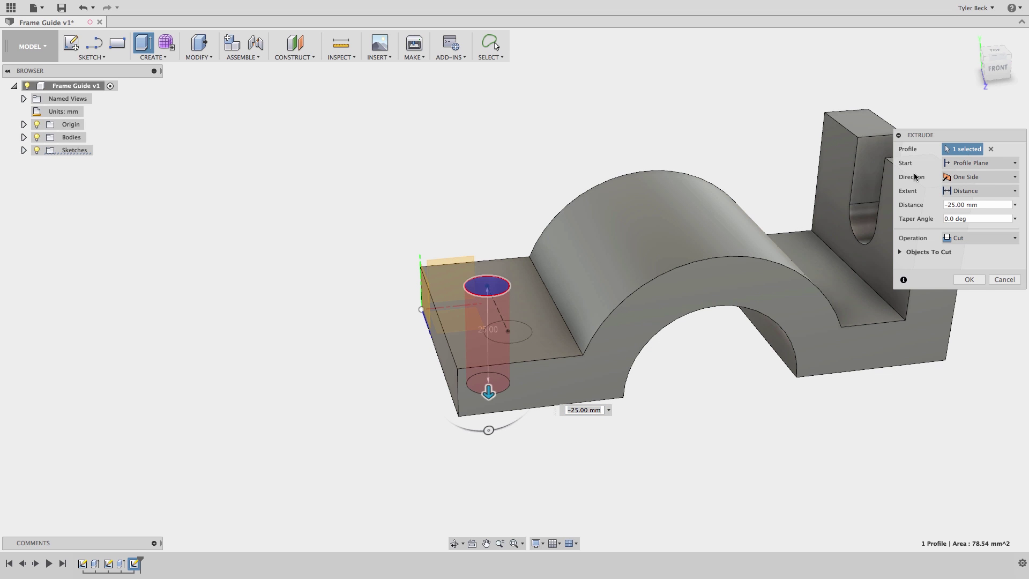
{"action": "left_click", "coordinate": [507, 332]}
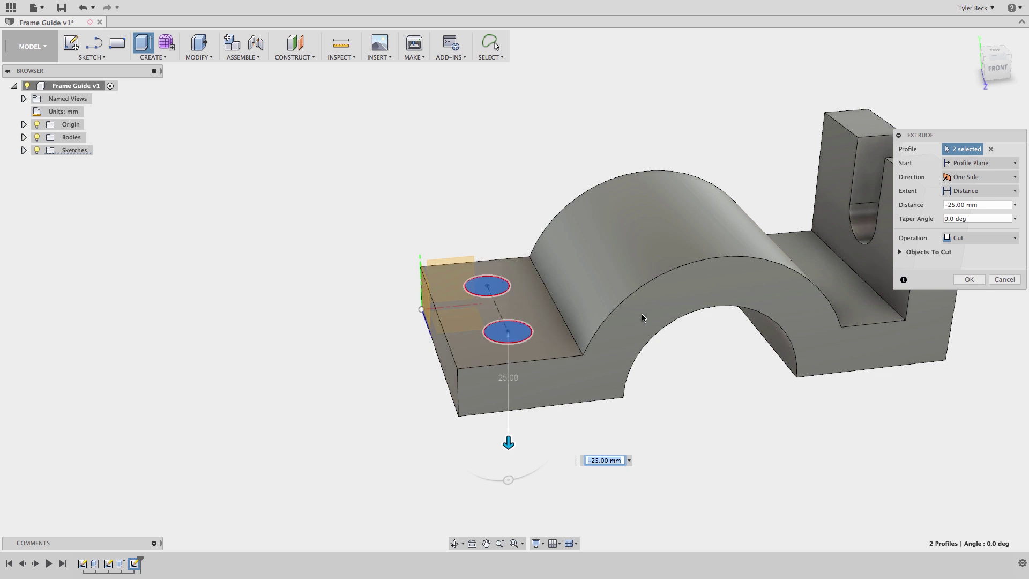
{"action": "left_click", "coordinate": [987, 164]}
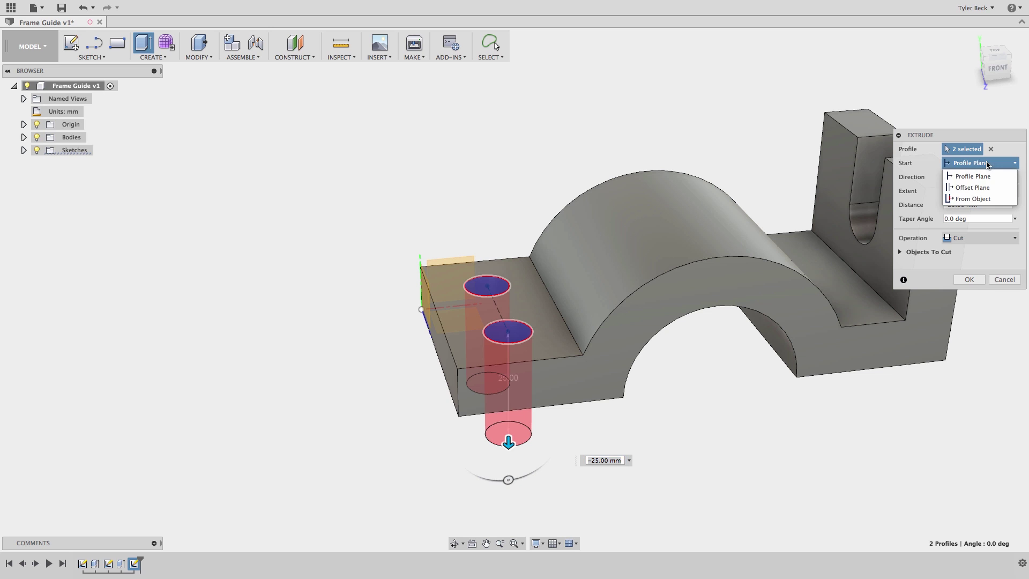
{"action": "left_click", "coordinate": [1003, 150]}
{"action": "left_click", "coordinate": [996, 177]}
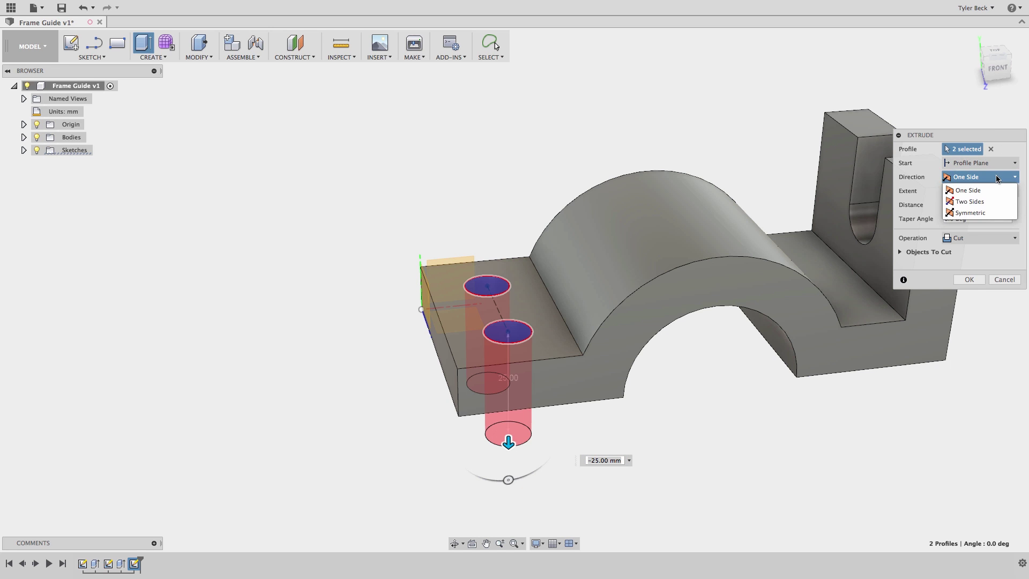
{"action": "left_click", "coordinate": [1007, 156]}
{"action": "left_click", "coordinate": [988, 191]}
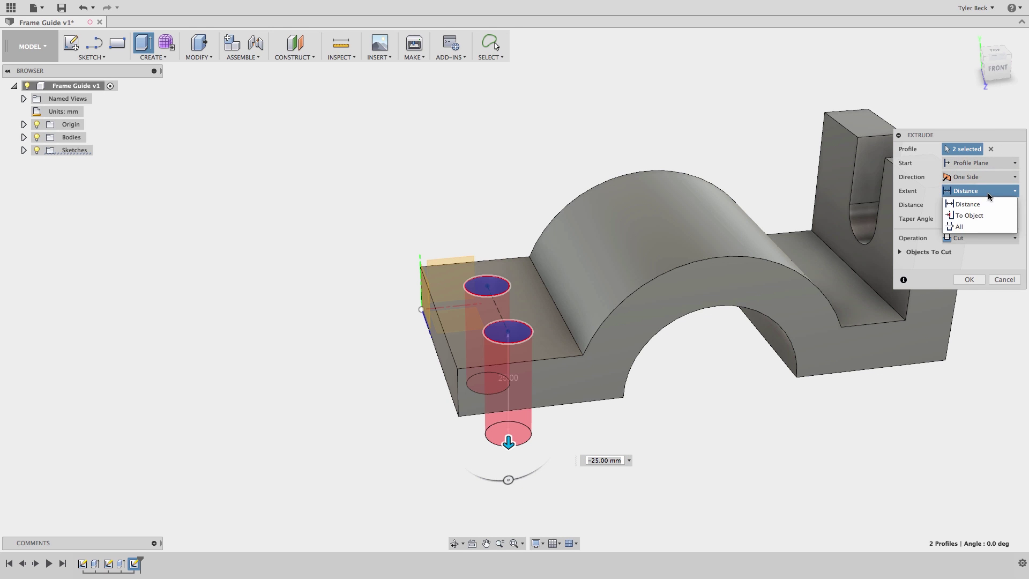
{"action": "left_click", "coordinate": [972, 225]}
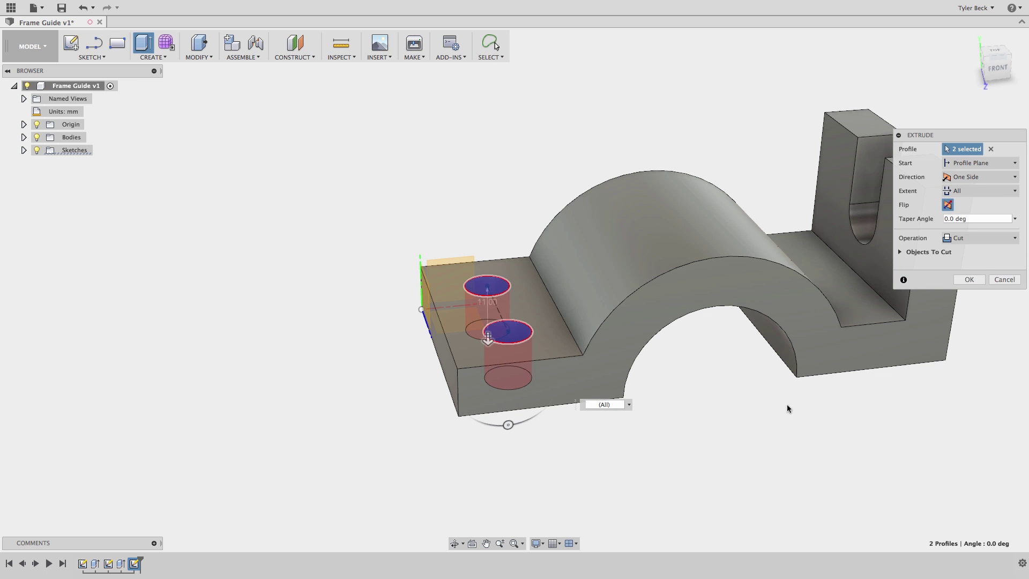
{"action": "left_click", "coordinate": [976, 280]}
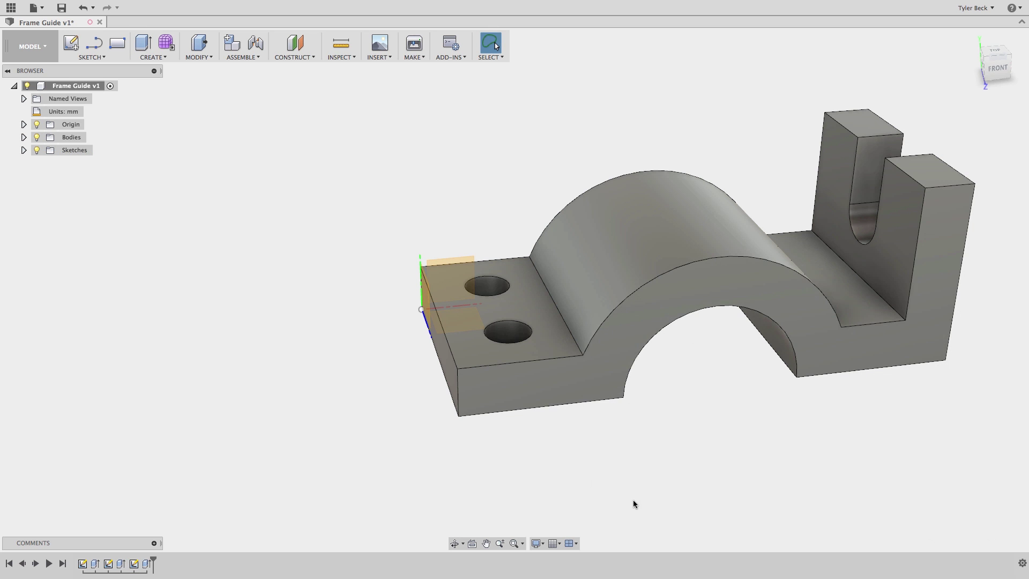
- Extrude the holed plate profiles 8 mm downward, joined to Body1
{"action": "mouse_move", "coordinate": [589, 474]}
{"action": "middle_mouse_down", "text": "shift"}
{"action": "mouse_move", "coordinate": [634, 452]}
{"action": "mouse_move", "coordinate": [601, 482]}
{"action": "middle_mouse_up", "text": "shift"}
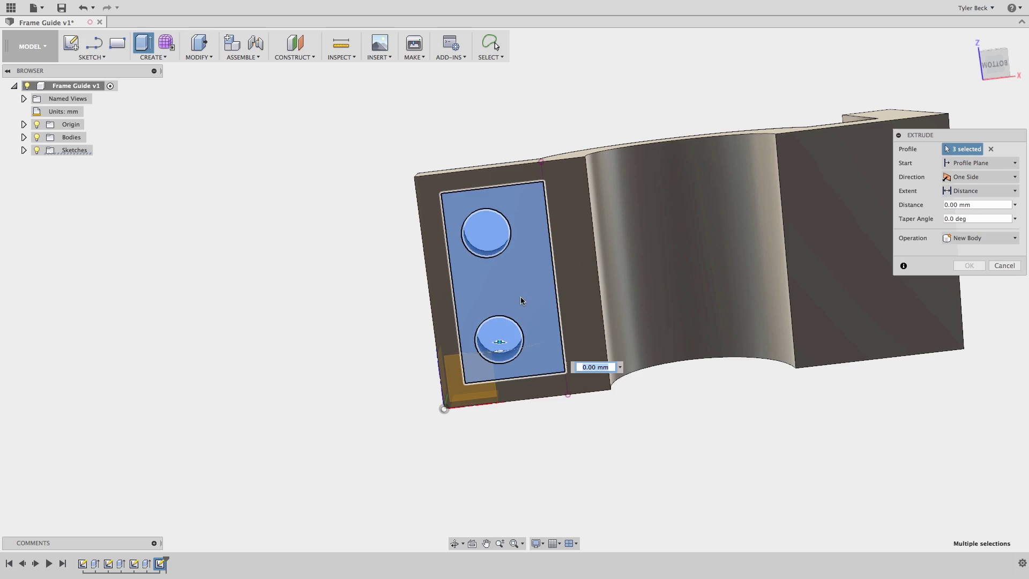
{"action": "middle_click_drag", "start_coordinate": [527, 299], "coordinate": [493, 362], "text": "shift"}
{"action": "left_click_drag", "start_coordinate": [493, 362], "coordinate": [494, 401]}
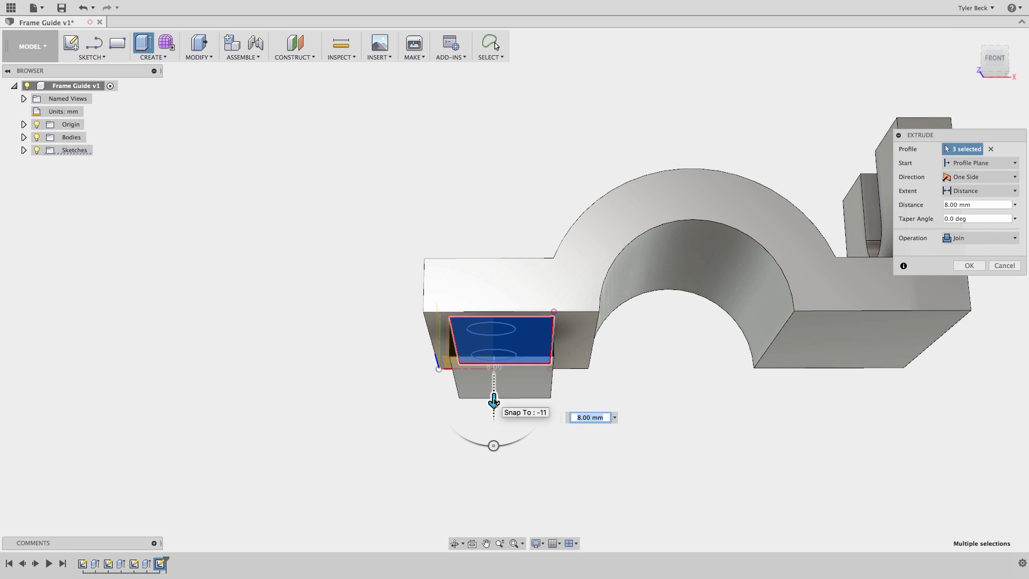
{"action": "key", "text": "Return"}
{"action": "middle_click_drag", "start_coordinate": [611, 345], "coordinate": [589, 382], "text": "shift"}
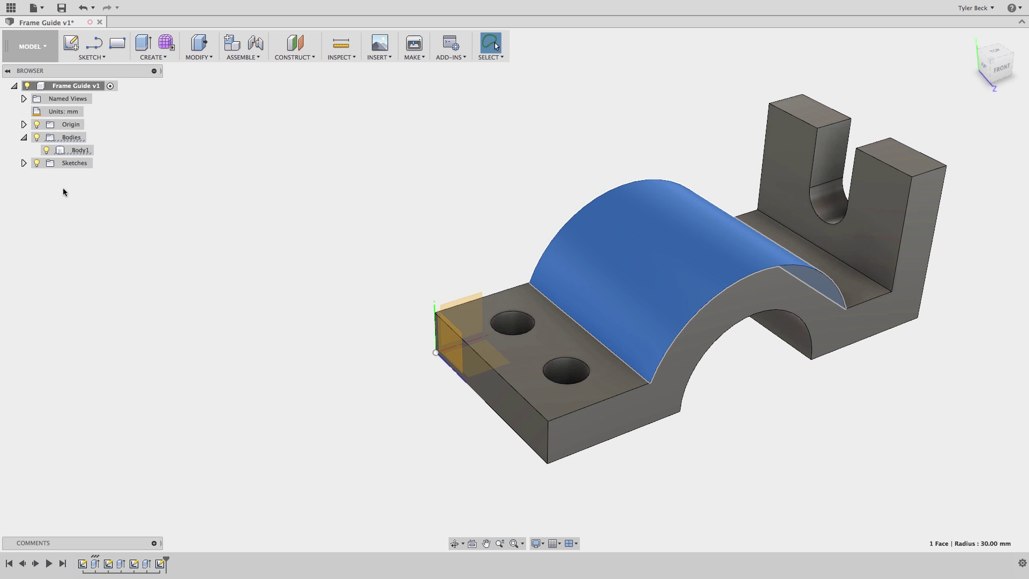
- Start a sketch on the XZ plane and draw a Ø5 circle over the arch
{"action": "left_click", "coordinate": [23, 125]}
{"action": "left_click", "coordinate": [75, 202]}
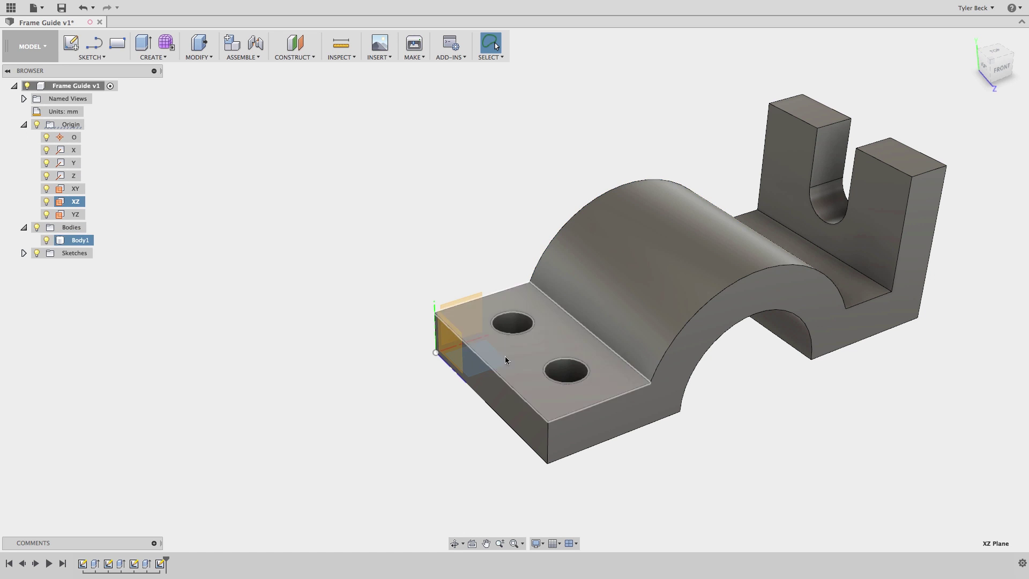
{"action": "key", "text": "s"}
{"action": "left_click", "coordinate": [714, 402]}
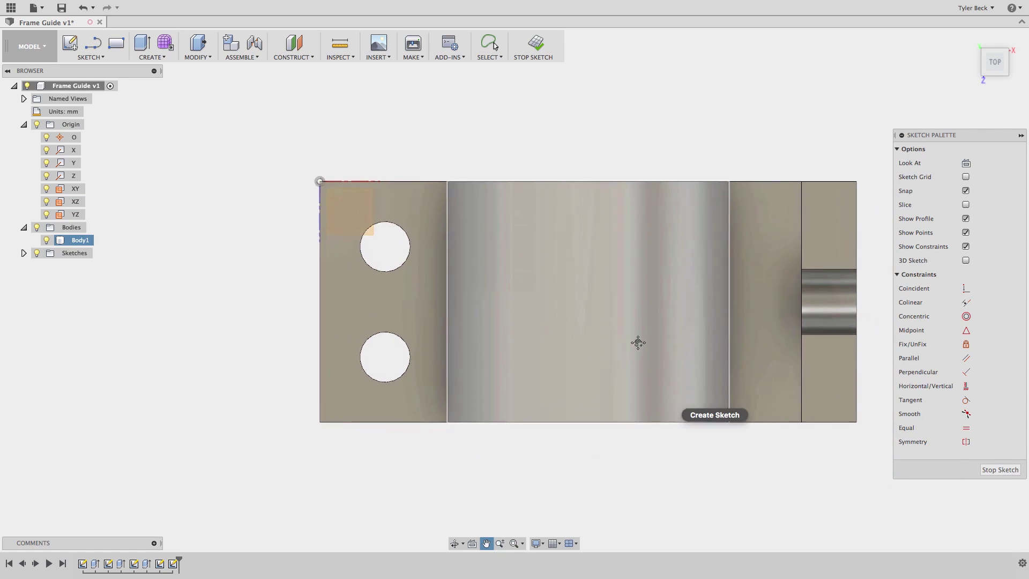
{"action": "key", "text": "c"}
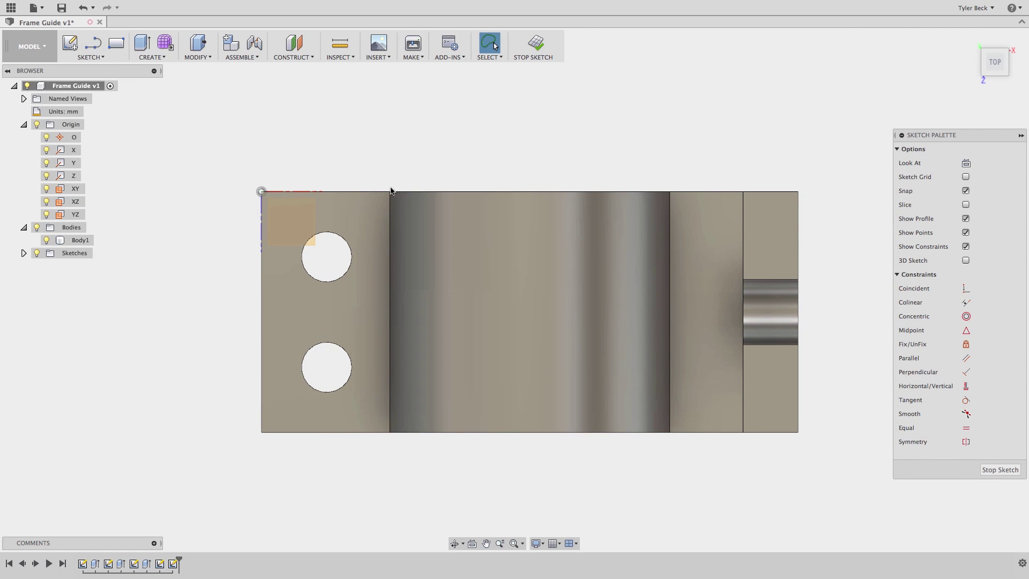
{"action": "left_click", "coordinate": [521, 321]}
{"action": "left_click", "coordinate": [530, 368]}
{"action": "key", "text": "d"}
{"action": "left_click", "coordinate": [533, 280]}
{"action": "left_click", "coordinate": [569, 251]}
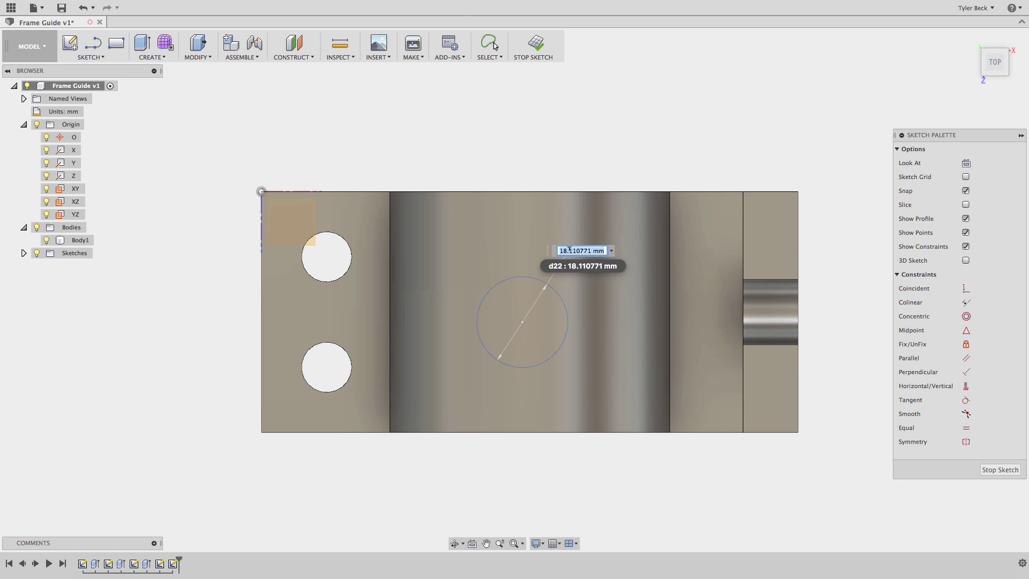
{"action": "scroll", "coordinate": [569, 255], "scroll_direction": "up", "scroll_amount": 3}
- Draw a construction line across the arch and snap the circle's centre to its midpoint
{"action": "key", "text": "s"}
{"action": "left_click", "coordinate": [538, 370]}
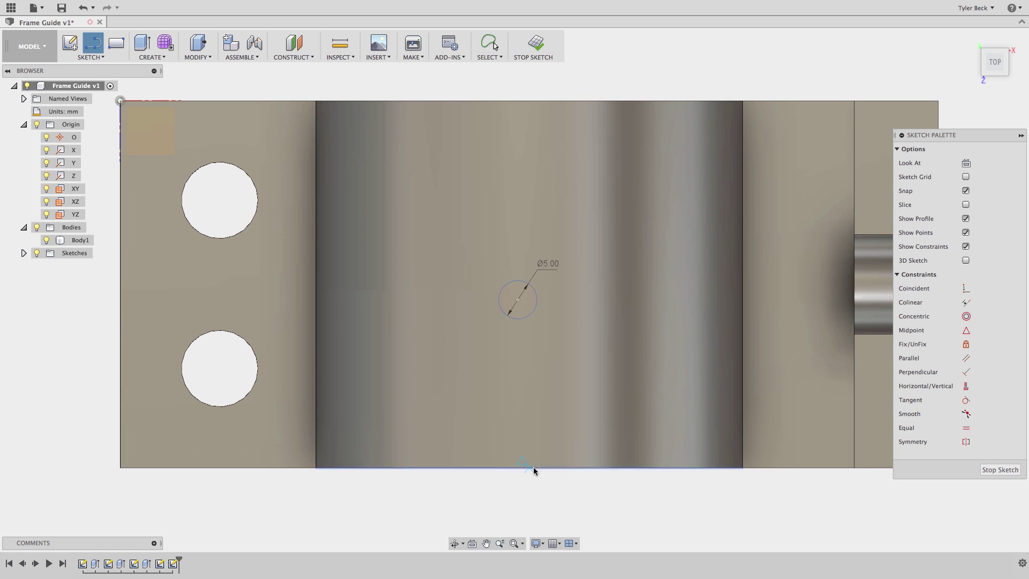
{"action": "scroll", "coordinate": [531, 322], "scroll_direction": "down", "scroll_amount": 2}
{"action": "left_click", "coordinate": [529, 101]}
{"action": "key", "text": "Escape"}
{"action": "scroll", "coordinate": [532, 268], "scroll_direction": "up", "scroll_amount": 1}
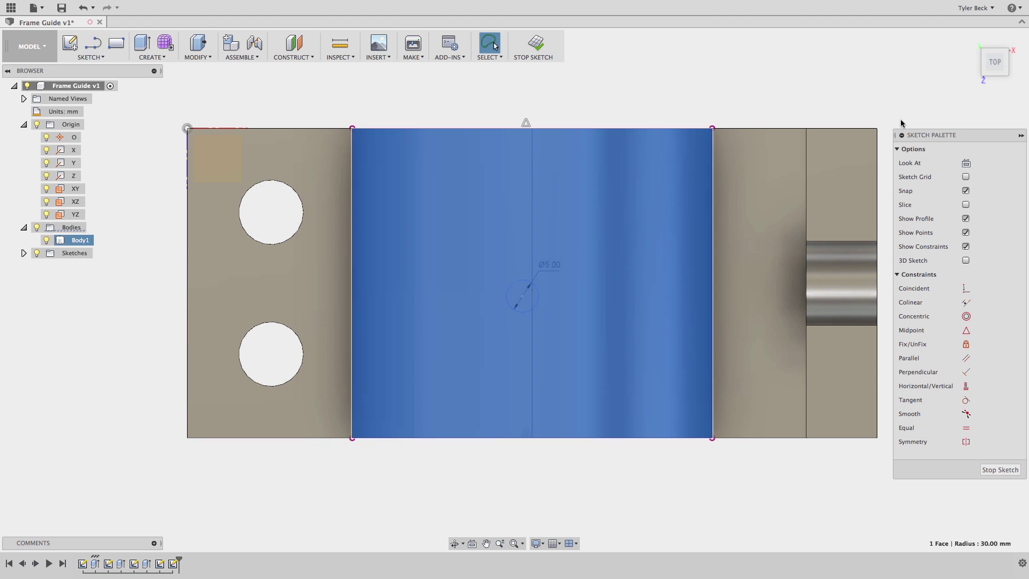
{"action": "left_click", "coordinate": [46, 239]}
{"action": "key", "text": "x"}
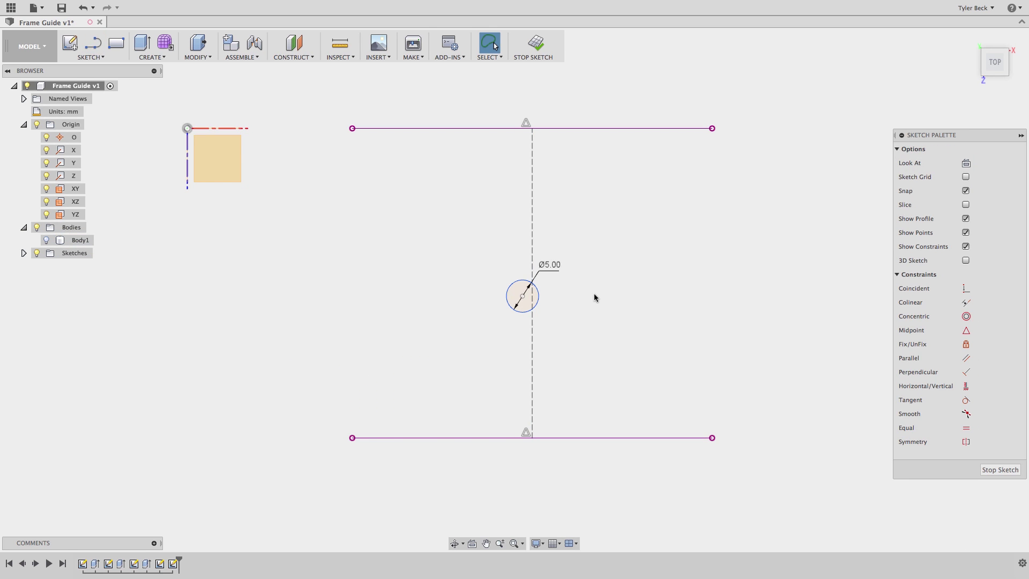
{"action": "left_click_drag", "start_coordinate": [523, 295], "coordinate": [532, 283]}
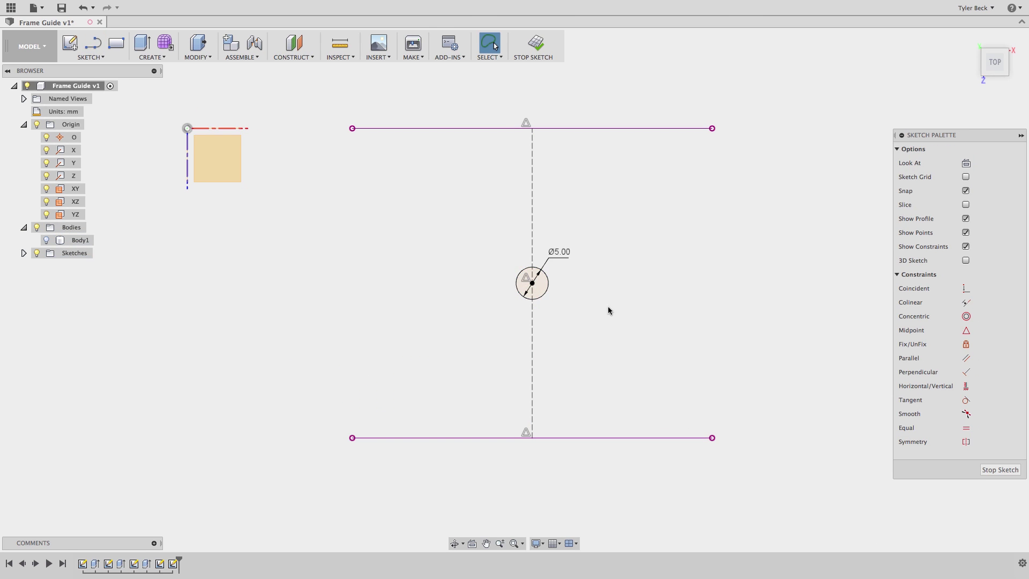
{"action": "middle_click_drag", "start_coordinate": [608, 307], "coordinate": [64, 241], "text": "shift"}
- Show Body1 again and cut the Ø5 circle through all material of the arch
{"action": "left_click", "coordinate": [46, 240]}
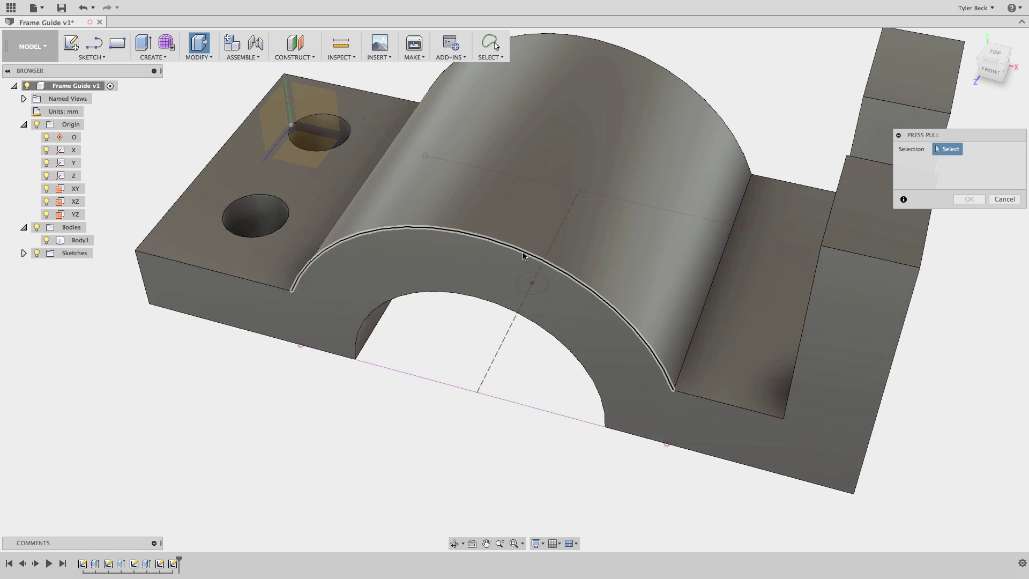
{"action": "key", "text": "e"}
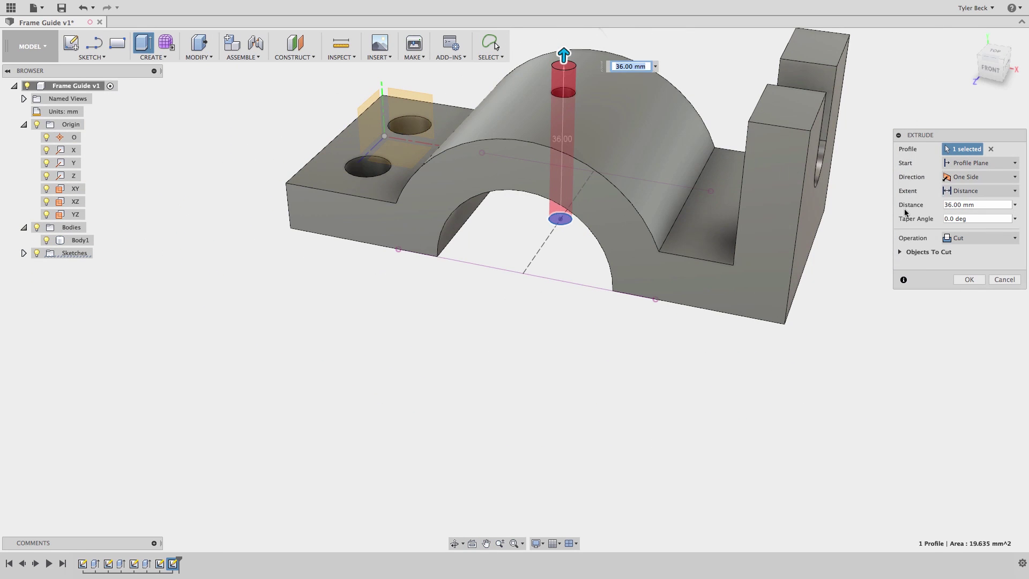
{"action": "left_click", "coordinate": [1003, 191]}
{"action": "left_click", "coordinate": [985, 225]}
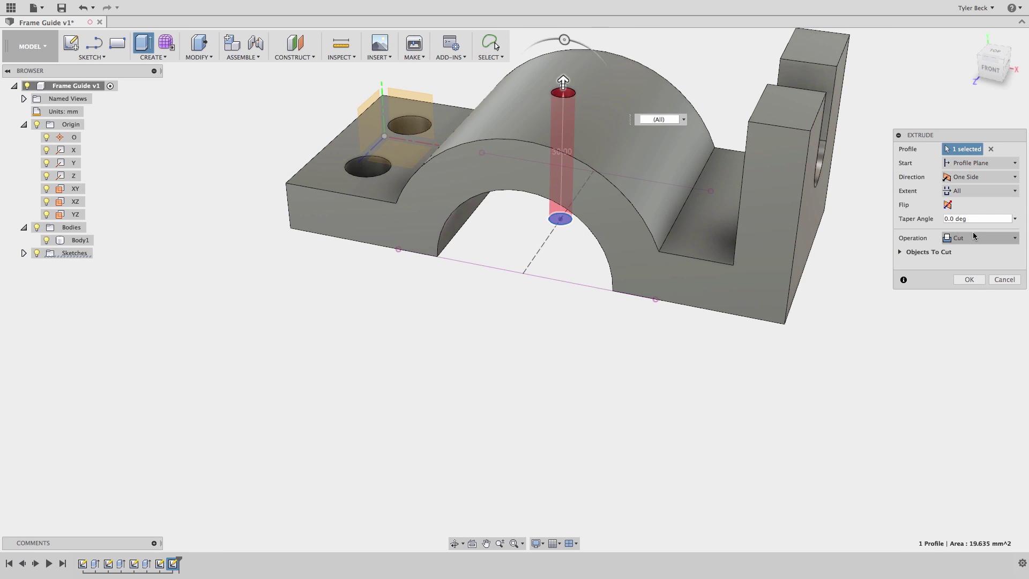
{"action": "left_click", "coordinate": [967, 277]}
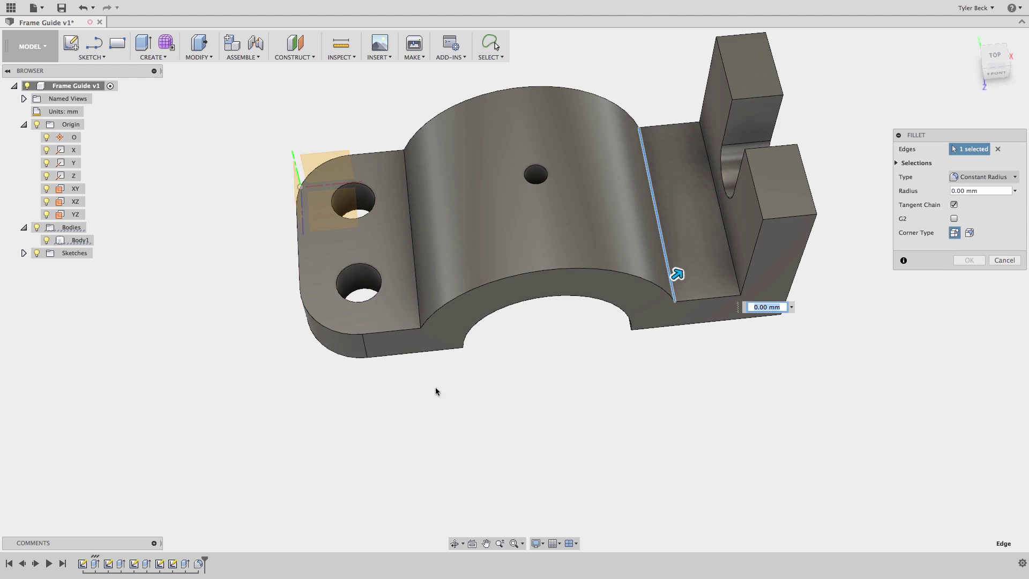
- Apply the 2 mm fillet and begin picking further edges for another fillet
{"action": "middle_click_drag", "start_coordinate": [453, 414], "coordinate": [501, 341], "text": "shift"}
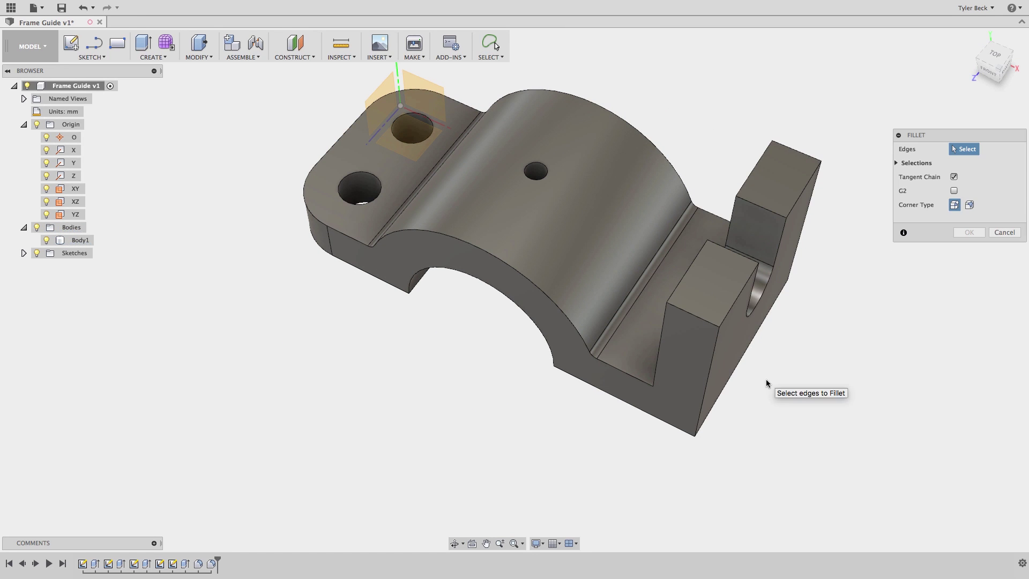
{"action": "left_click", "coordinate": [692, 314]}
{"action": "left_click", "coordinate": [806, 154]}
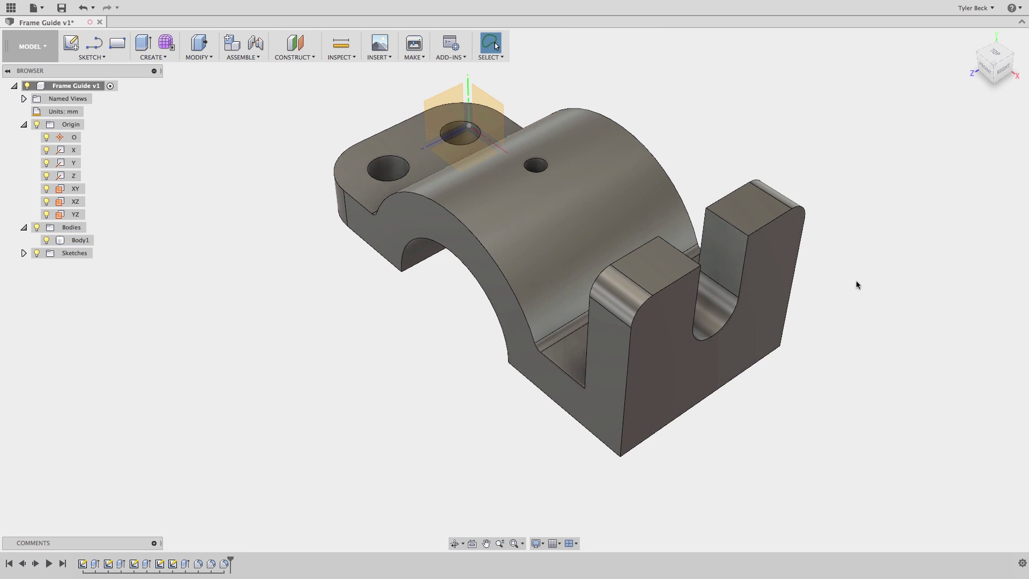